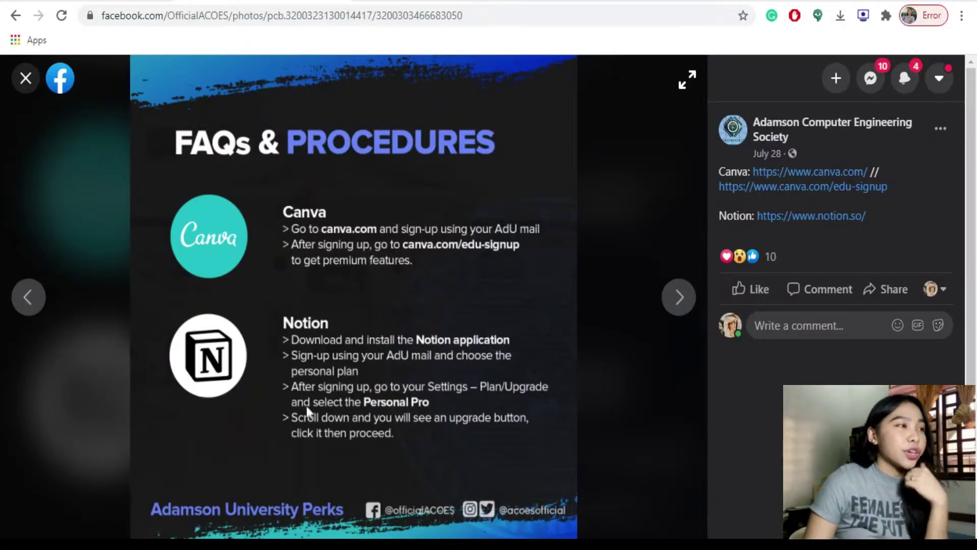
mouse_move(770, 132)
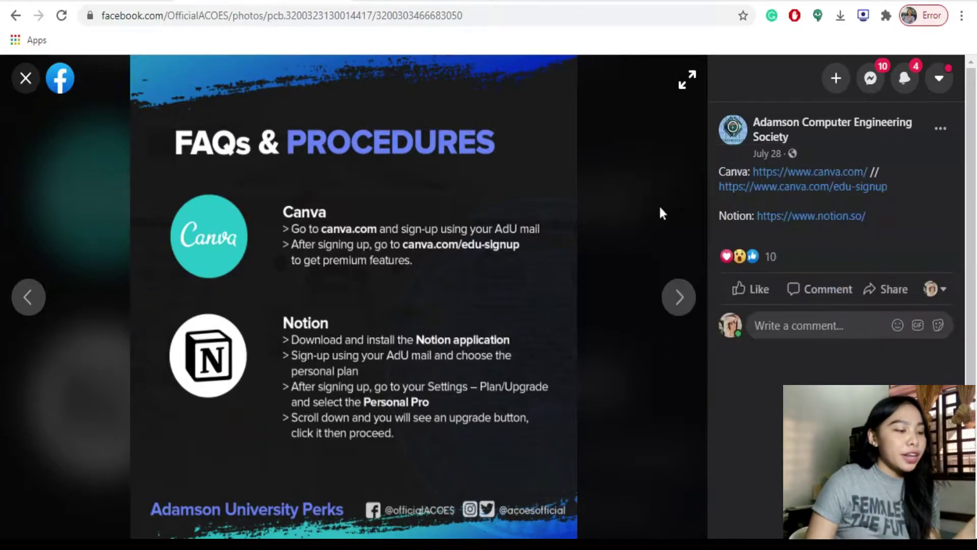
click(818, 220)
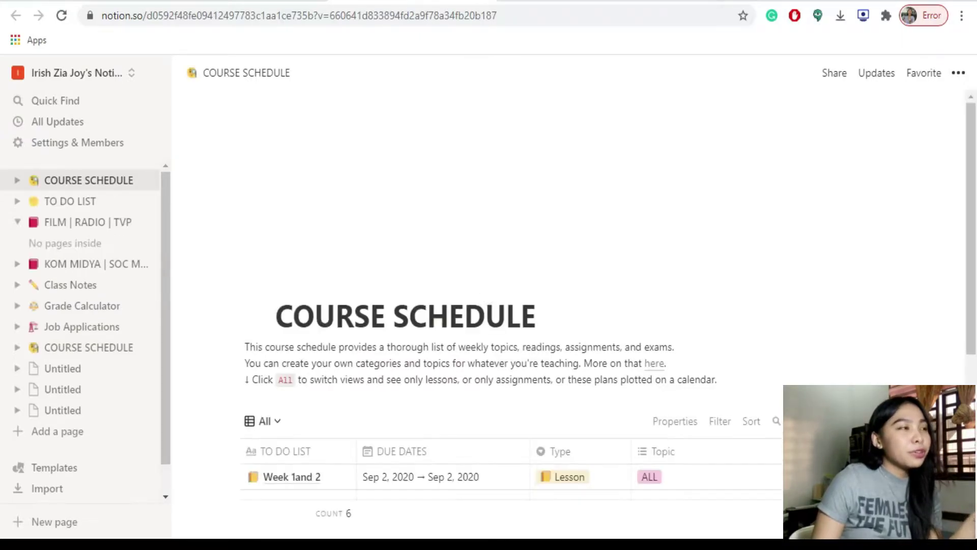
Check the workspace switcher, visit TO DO LIST, FILM | RADIO | TVP, KOM MIDYA, then COURSE SCHEDULE
click(133, 73)
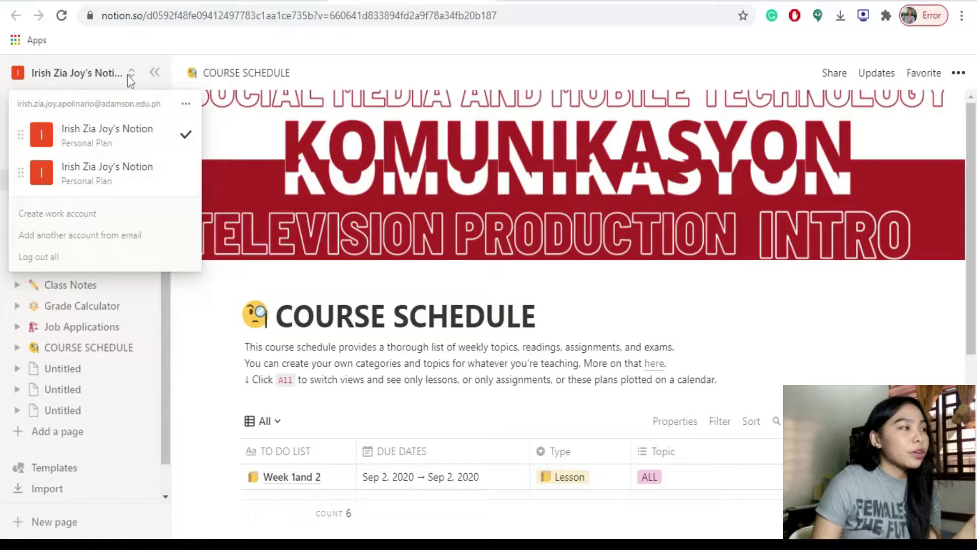
click(244, 124)
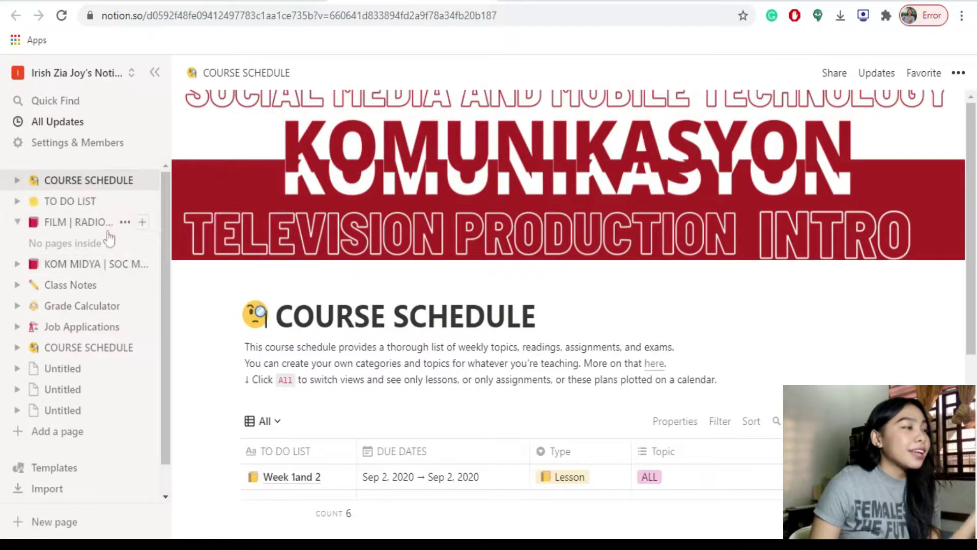
click(97, 201)
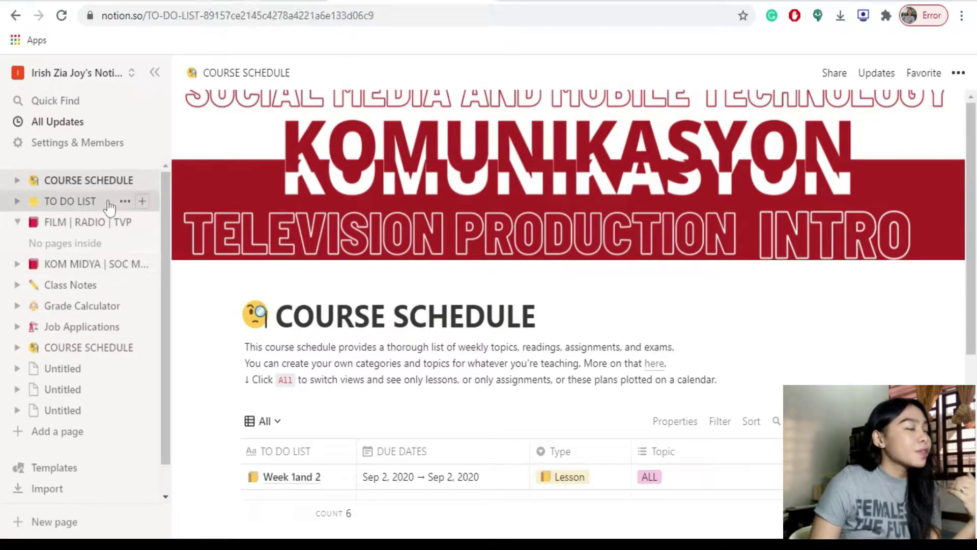
click(106, 224)
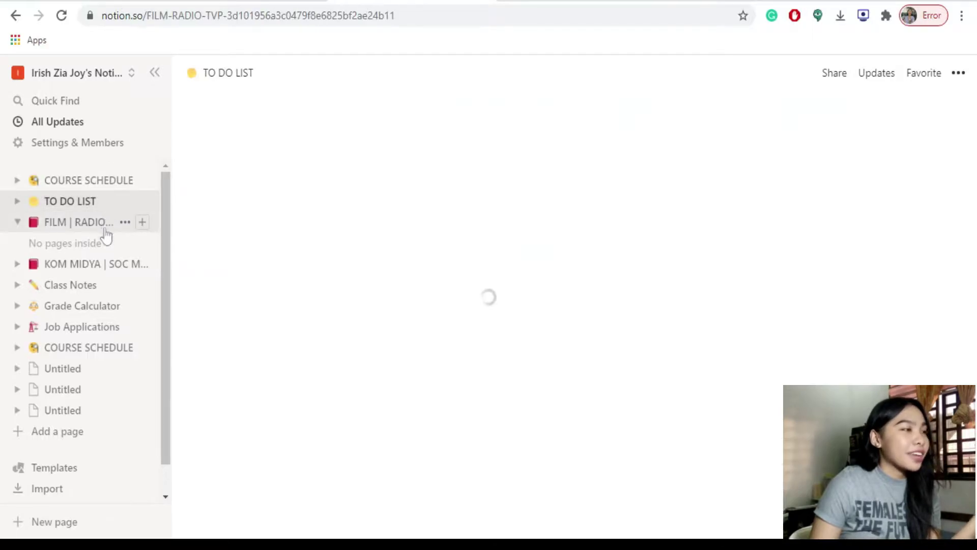
click(109, 266)
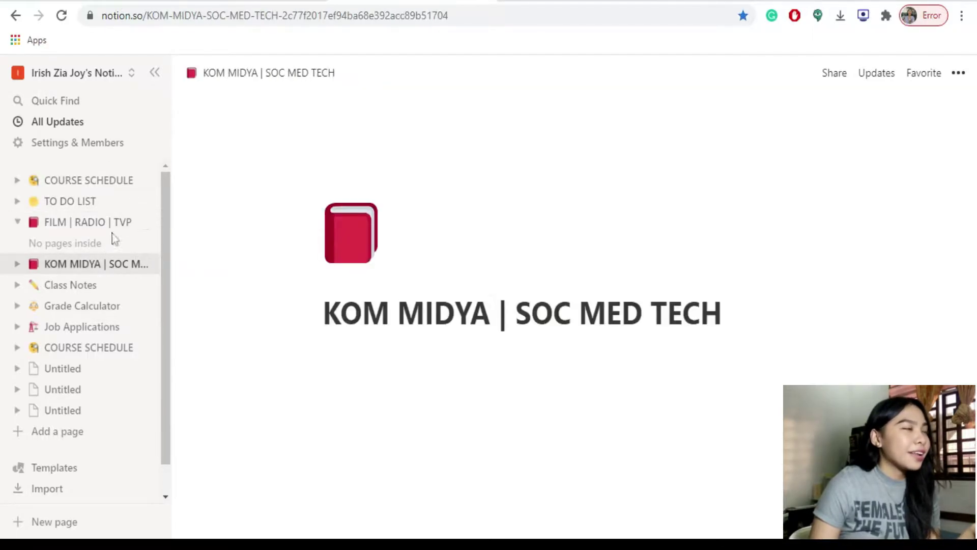
click(107, 181)
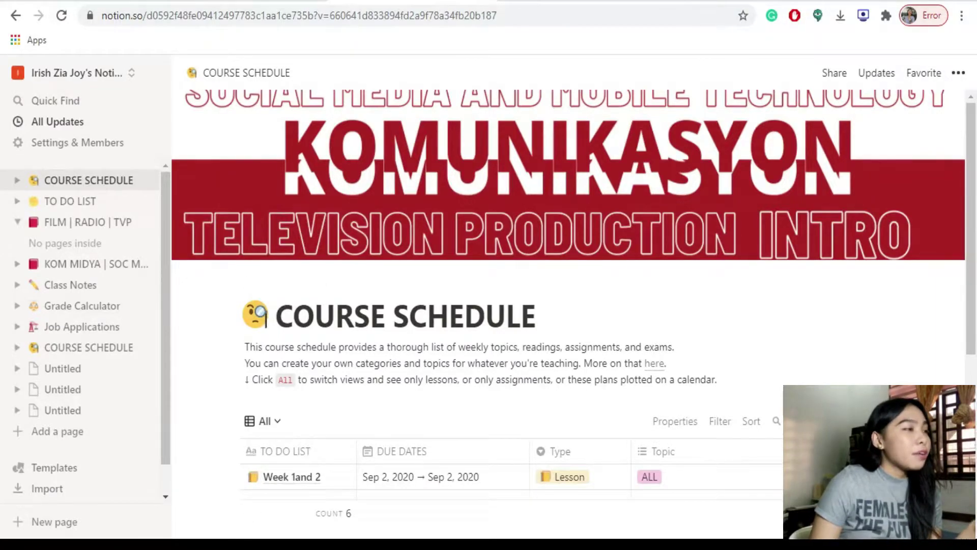
Create a blank Untitled page with Add a page, then go back to COURSE SCHEDULE
click(106, 434)
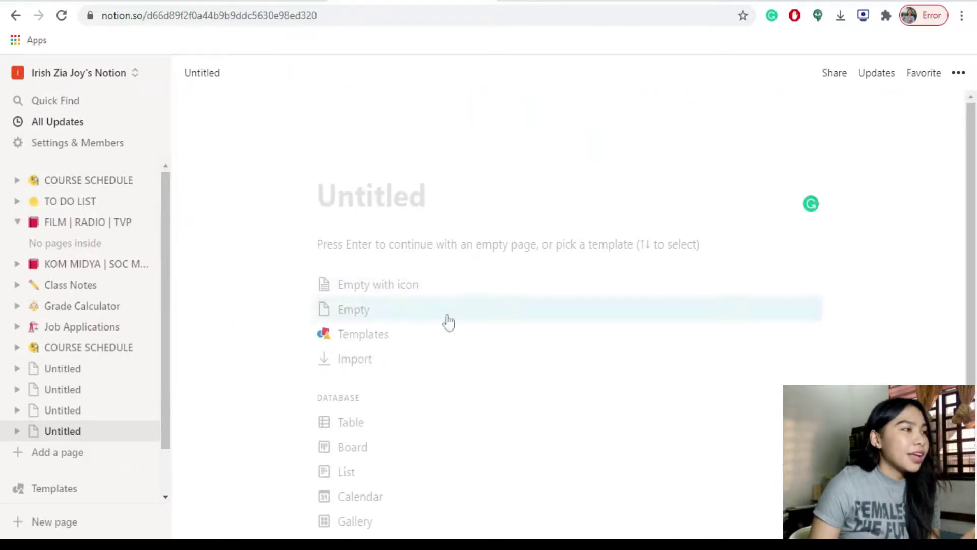
click(106, 184)
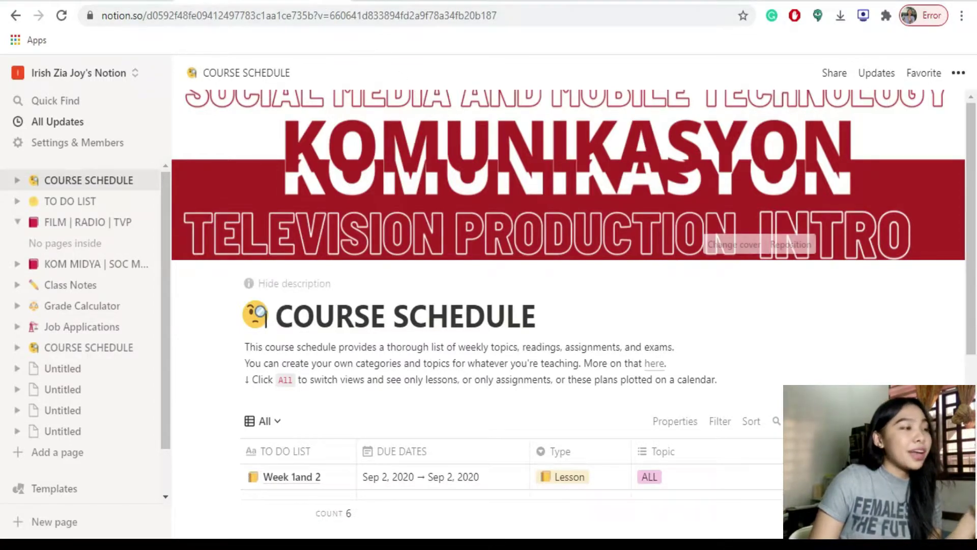
click(257, 316)
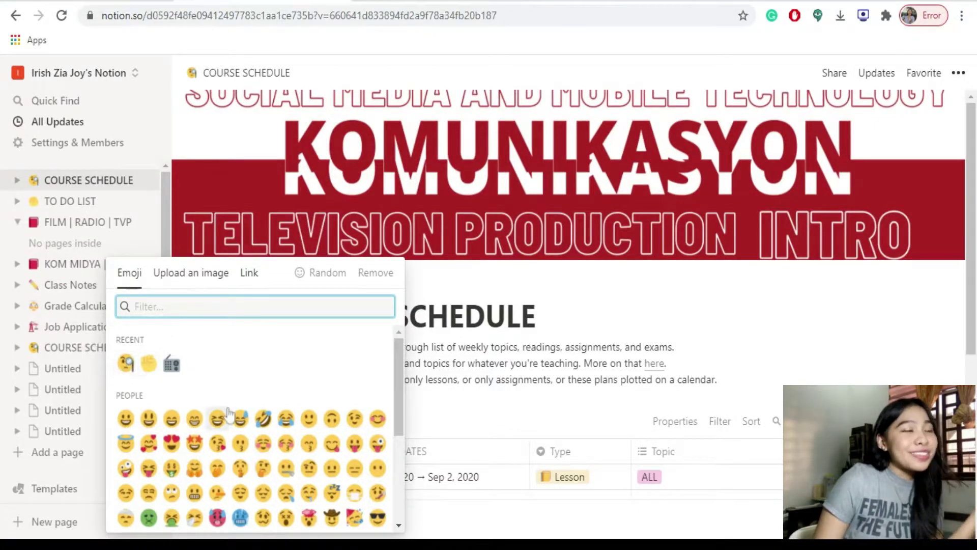
scroll(230, 411, down, 5)
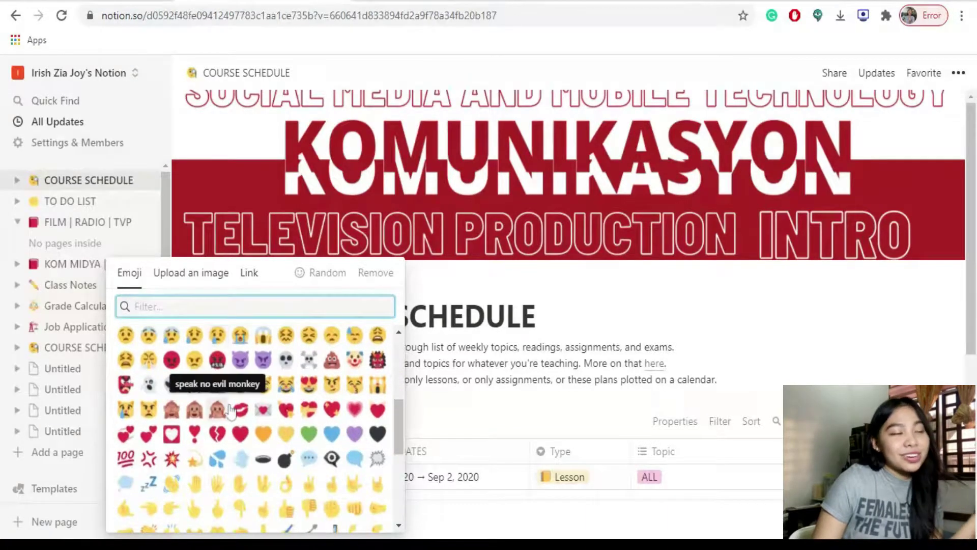
scroll(230, 410, up, 5)
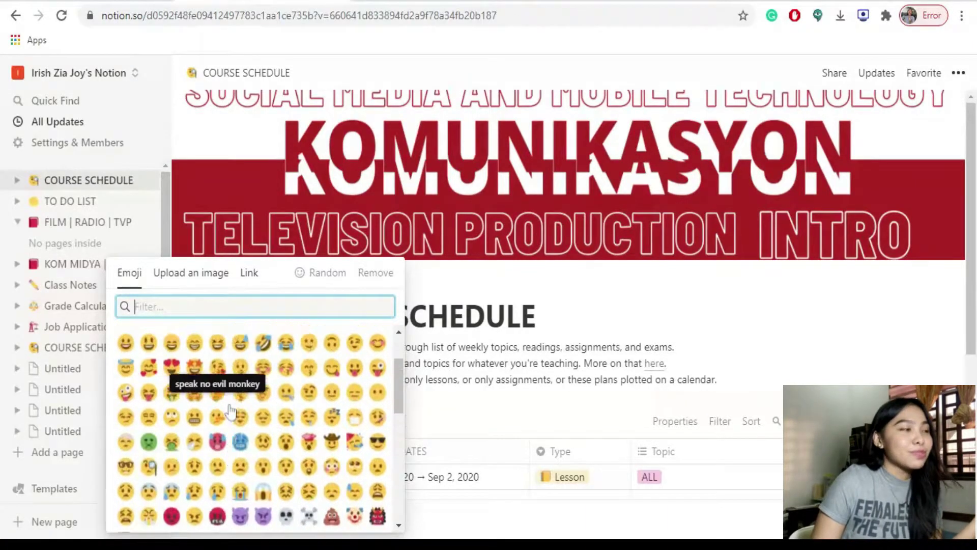
click(559, 283)
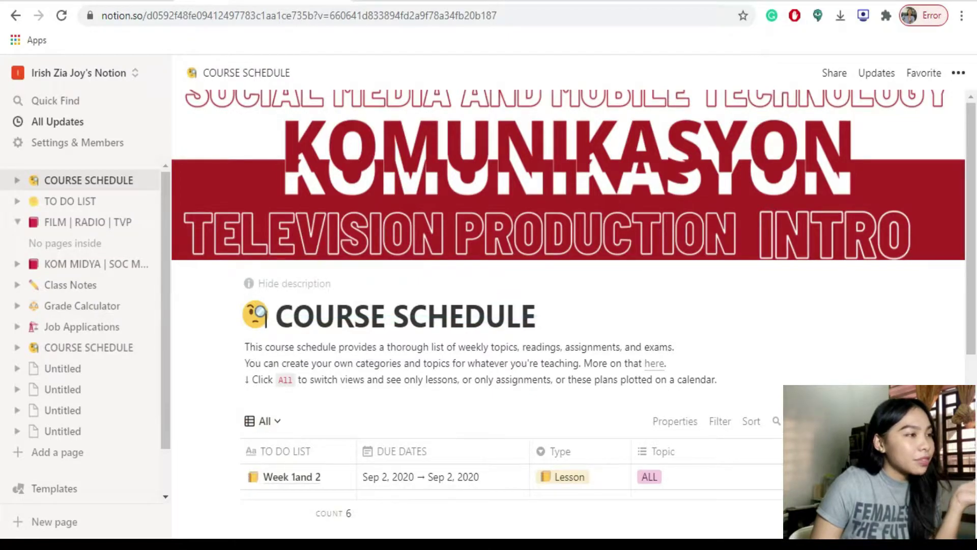
drag(536, 316, 276, 317)
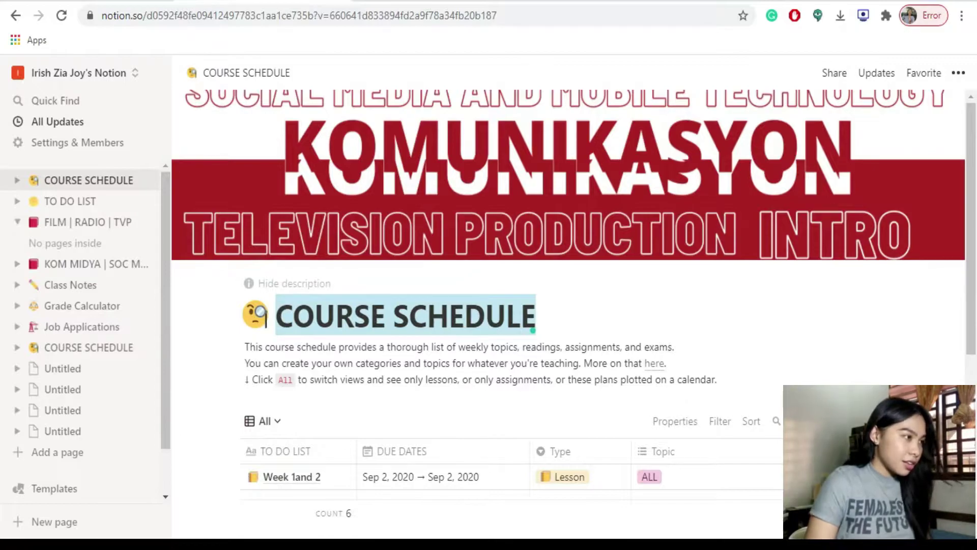
text(C)
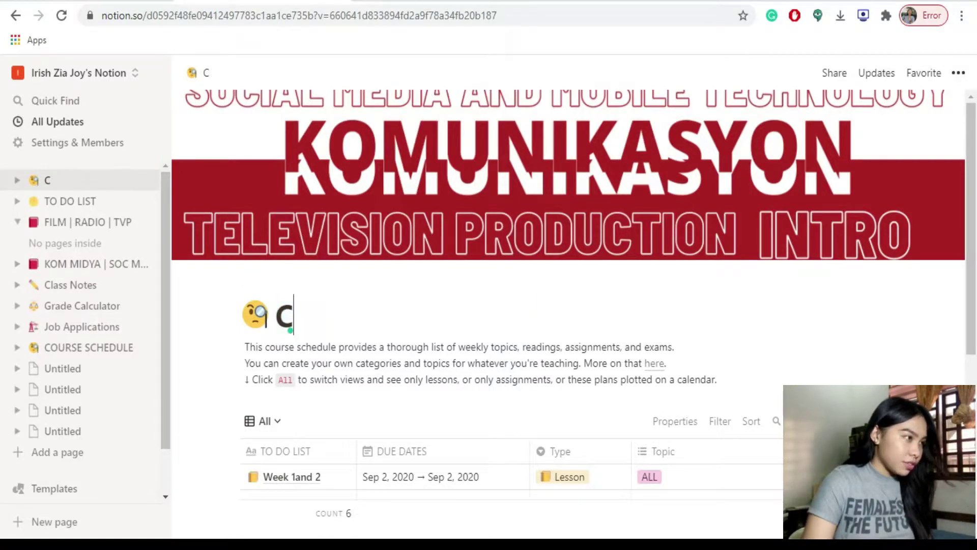
text(OURSE)
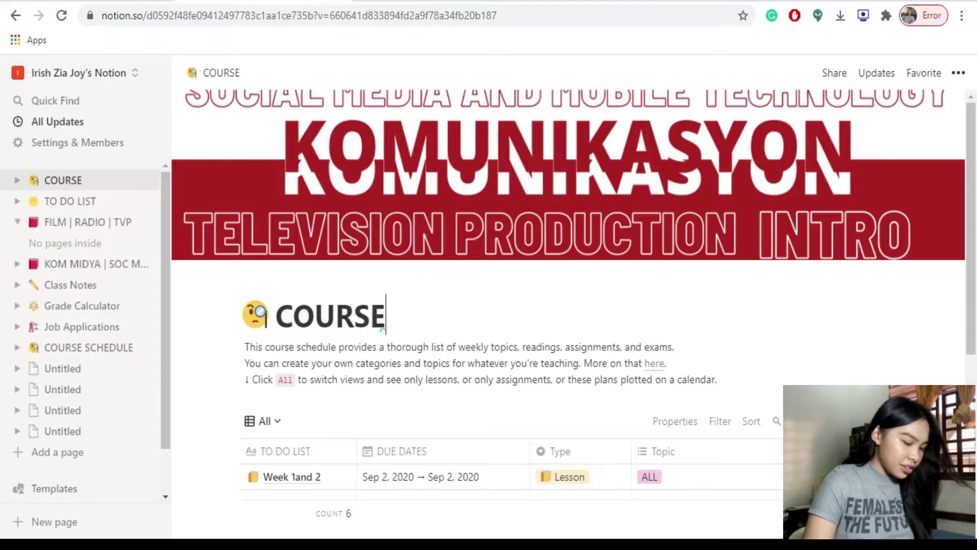
text( SCHEDULE)
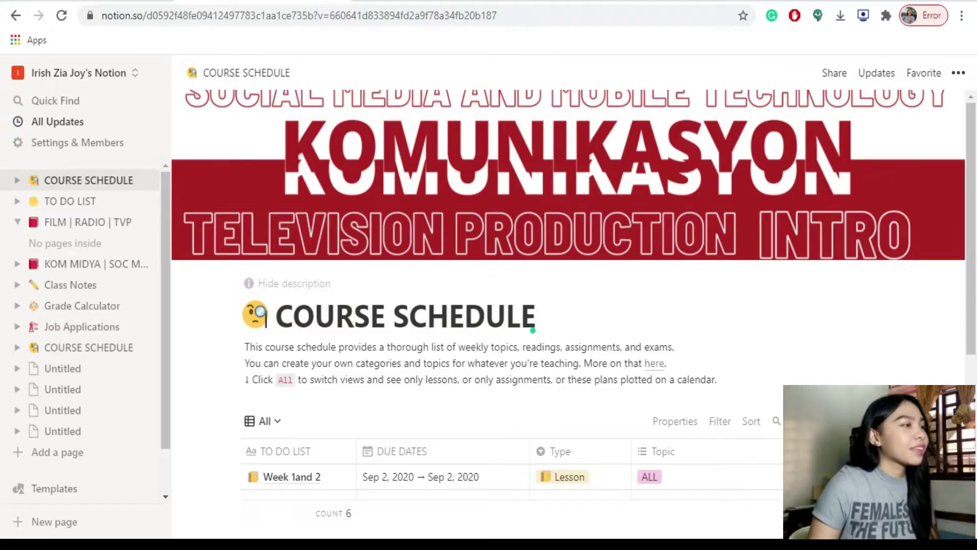
Open the Week 1and 2 row (Sep 2, 2020, Lesson) from the course schedule database
scroll(560, 321, down, 3)
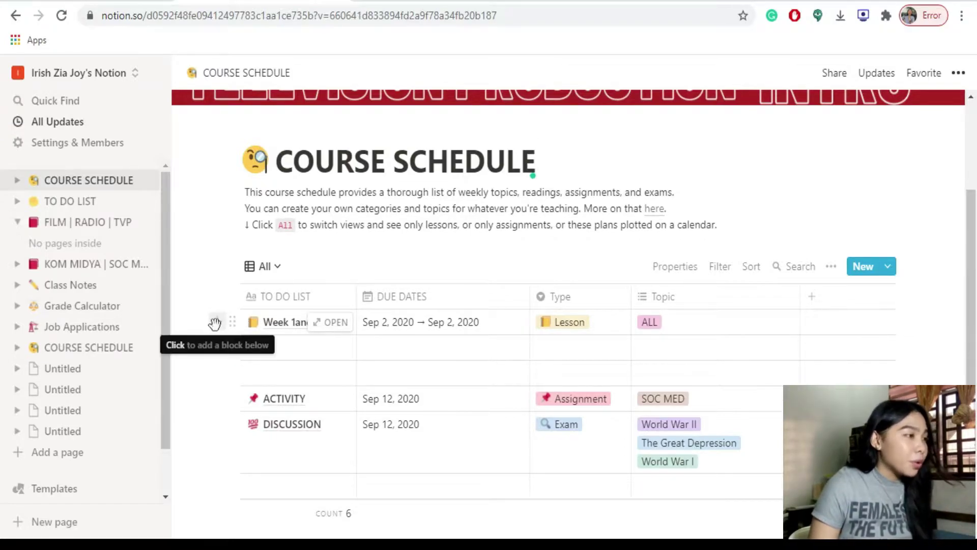
click(334, 323)
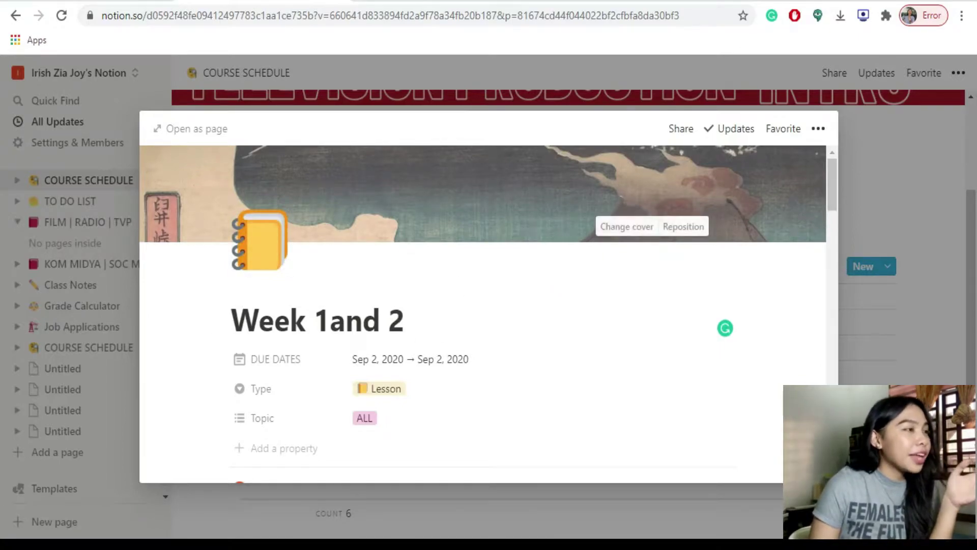
scroll(467, 344, down, 2)
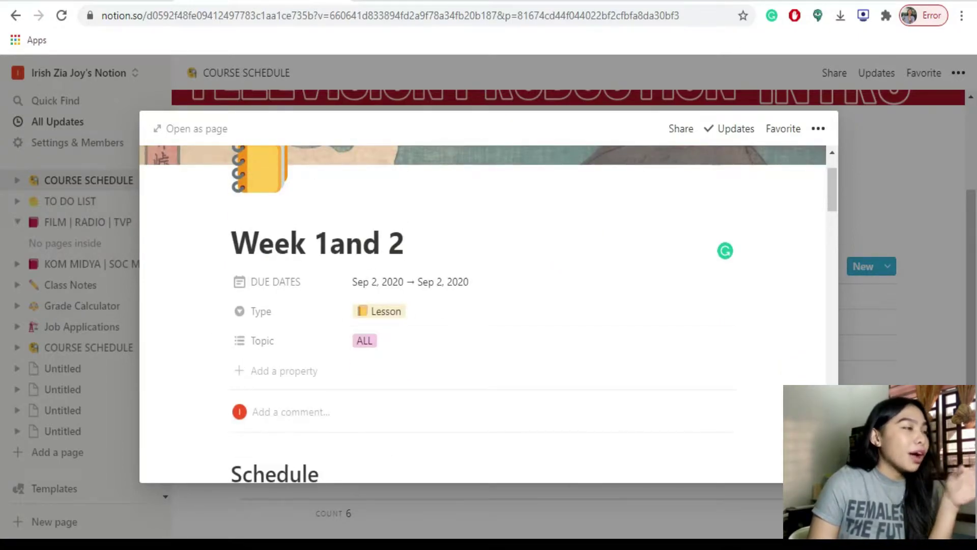
scroll(503, 272, up, 2)
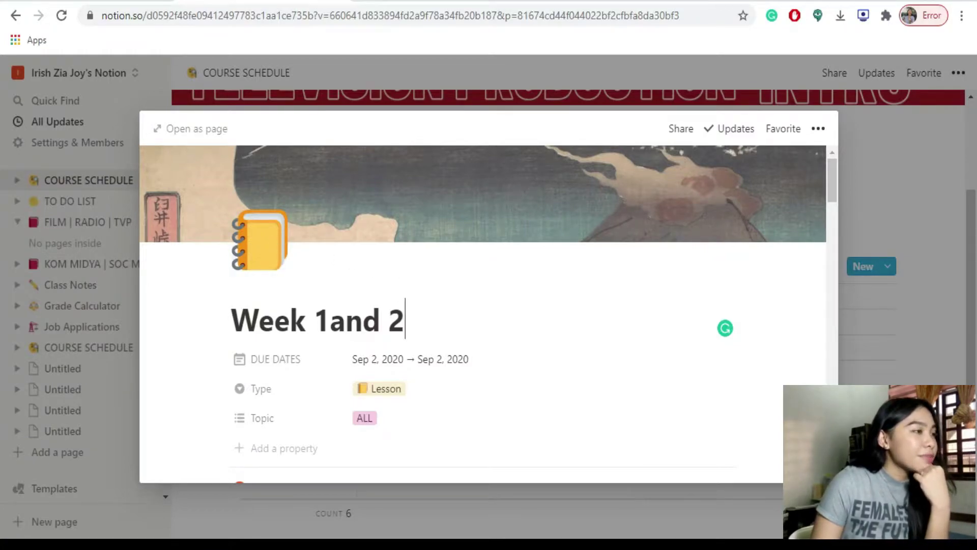
scroll(382, 318, down, 2)
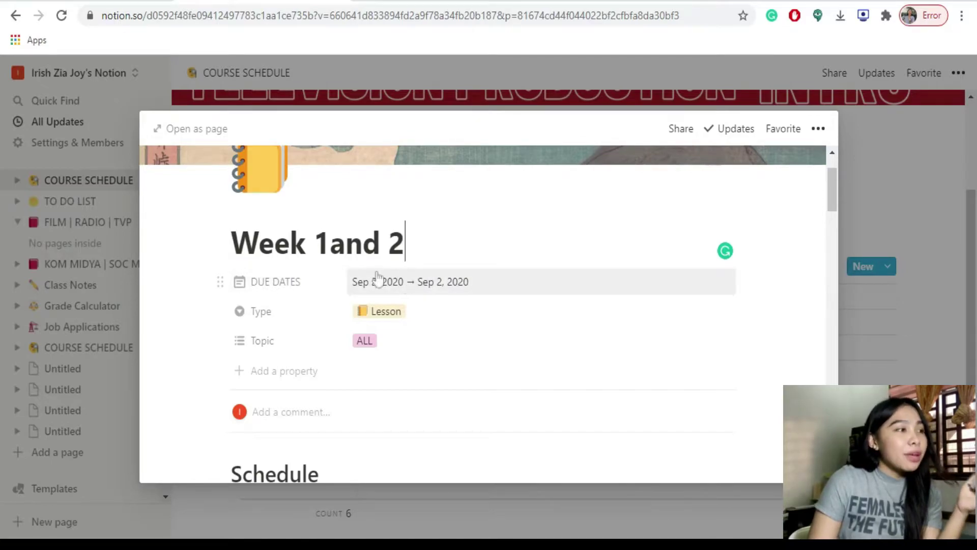
Toggle the Week 1and 2 due date's end date off and back on
click(396, 280)
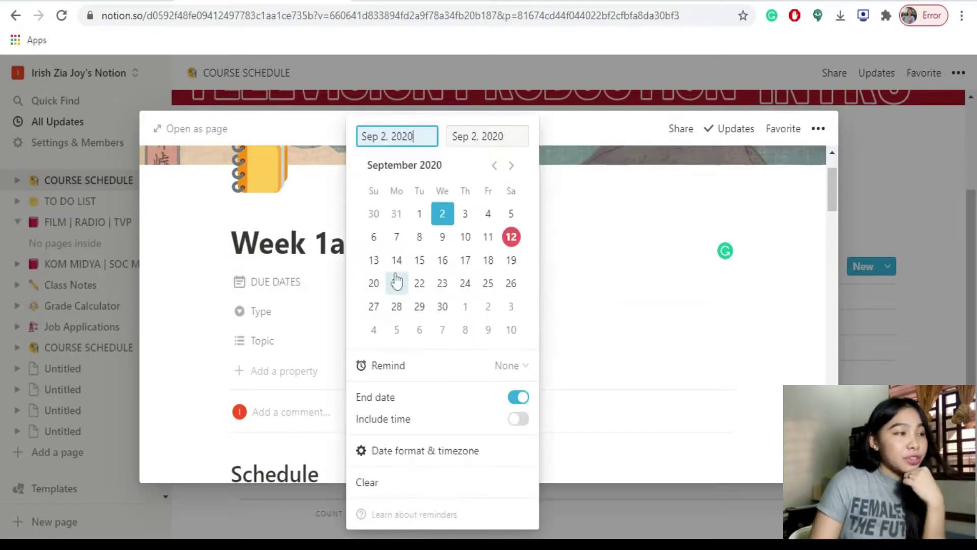
click(517, 399)
click(519, 398)
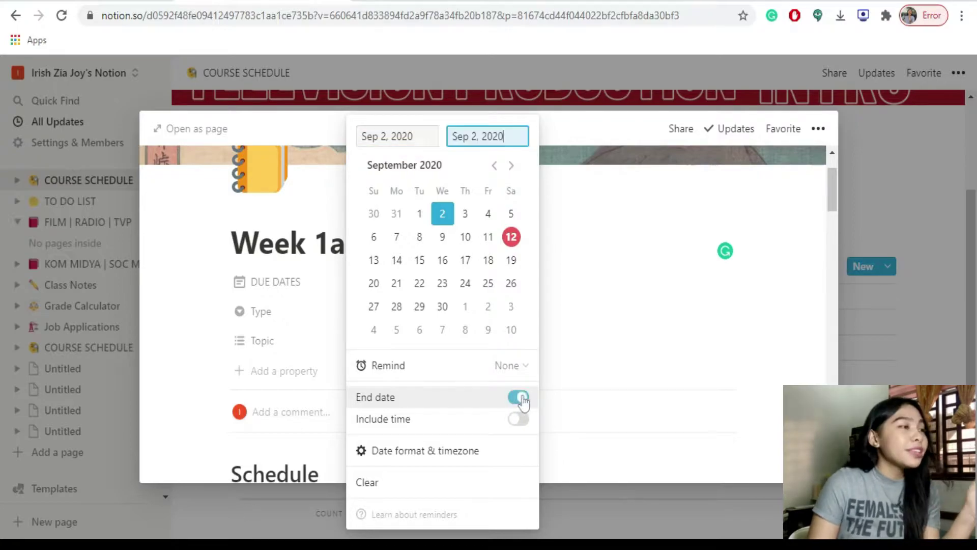
click(595, 285)
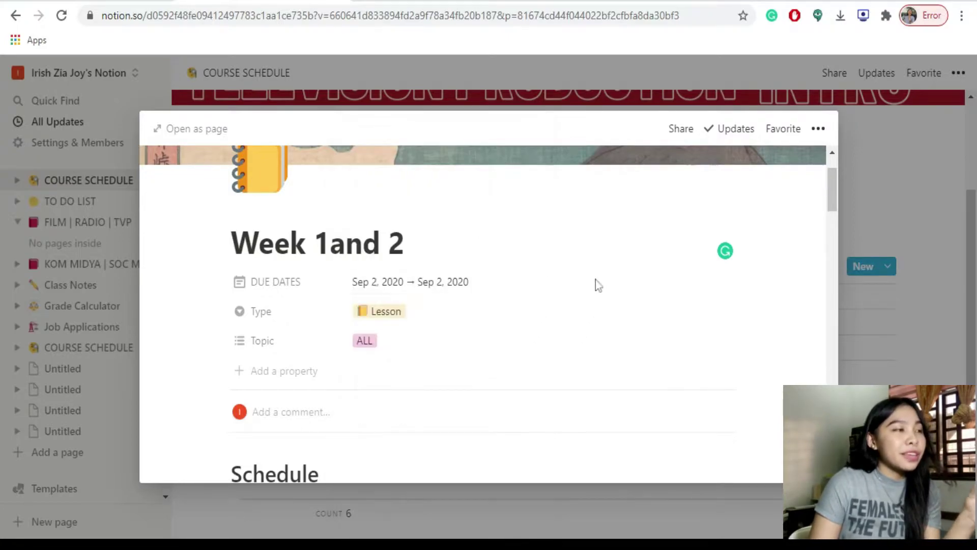
Keep the entry's Type as Lesson and reopen the Type options
click(379, 320)
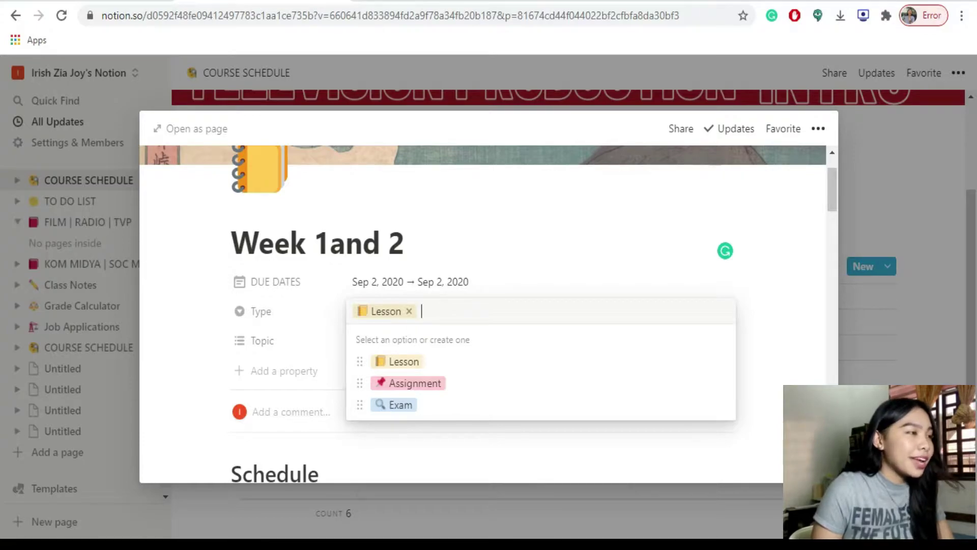
click(512, 279)
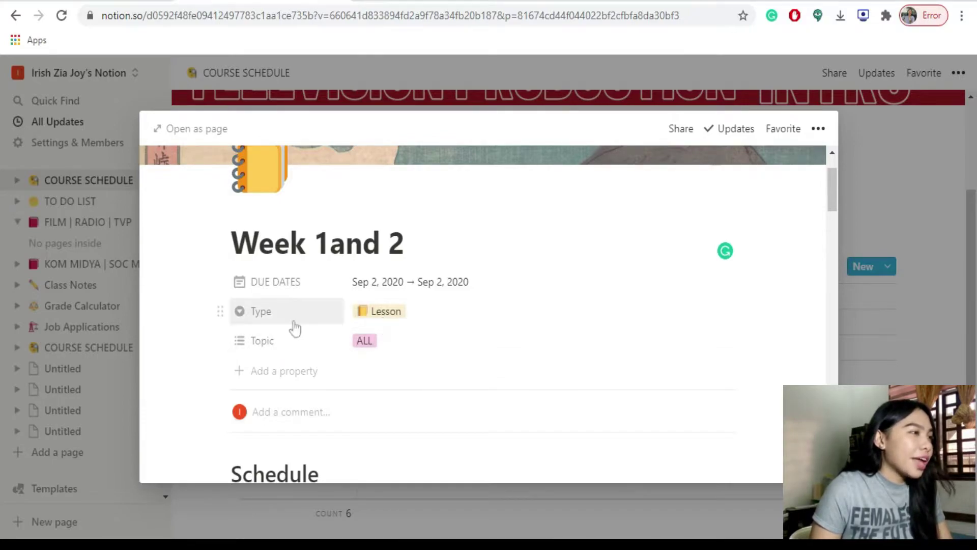
click(388, 320)
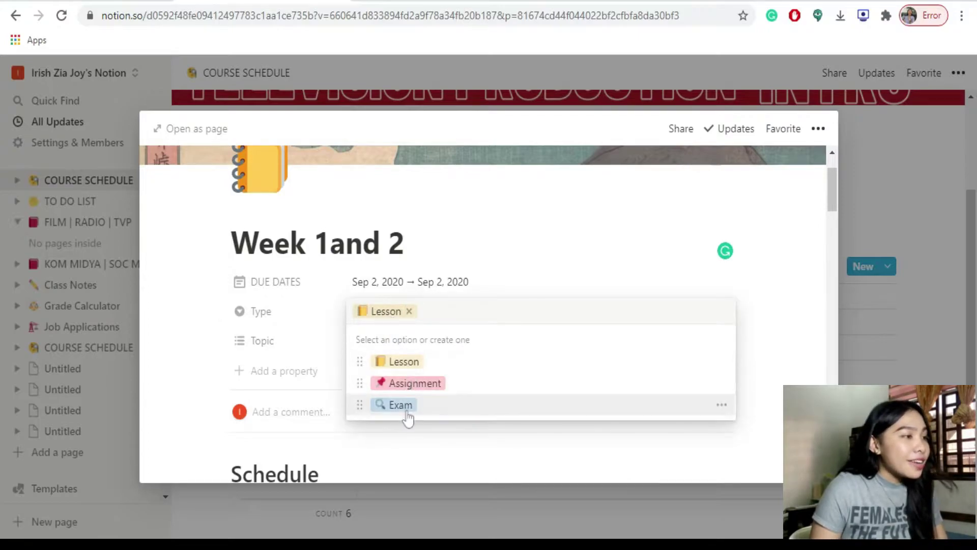
Add an empty block below the Monday heading, dismissing the block type menu
click(337, 362)
scroll(367, 387, down, 5)
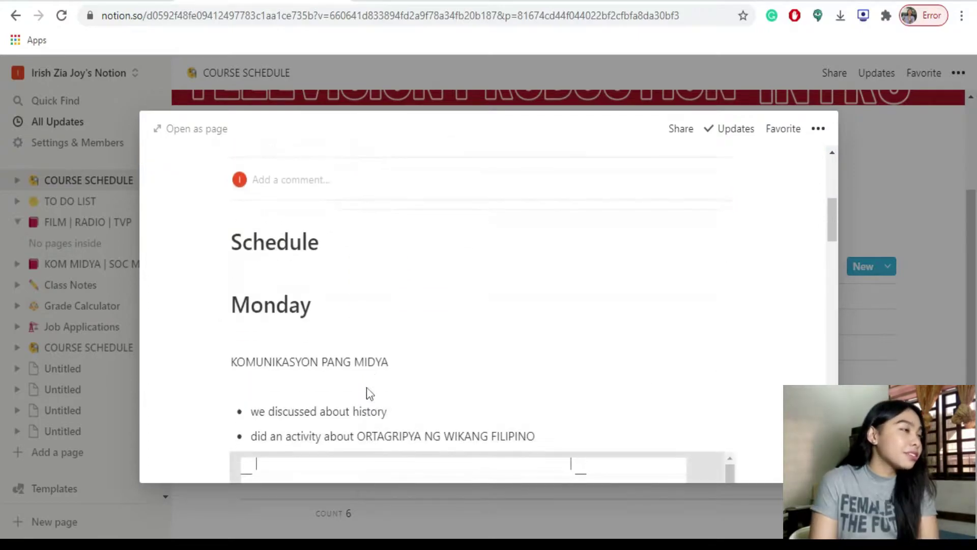
scroll(458, 306, down, 3)
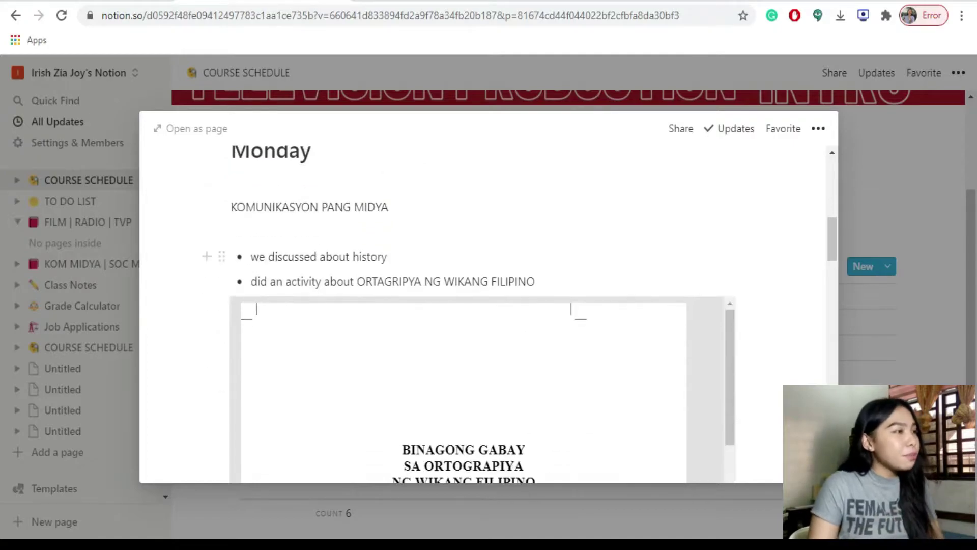
scroll(489, 306, up, 2)
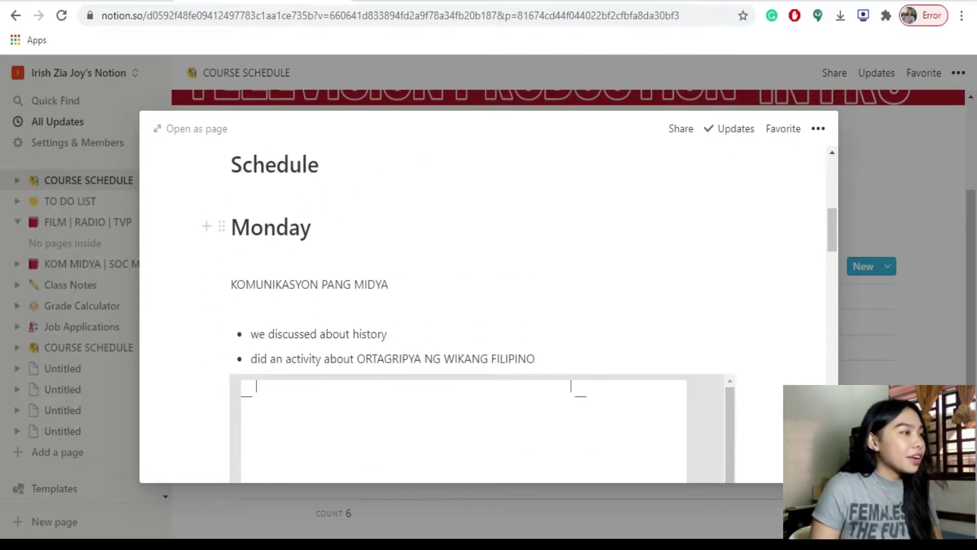
drag(311, 227, 231, 228)
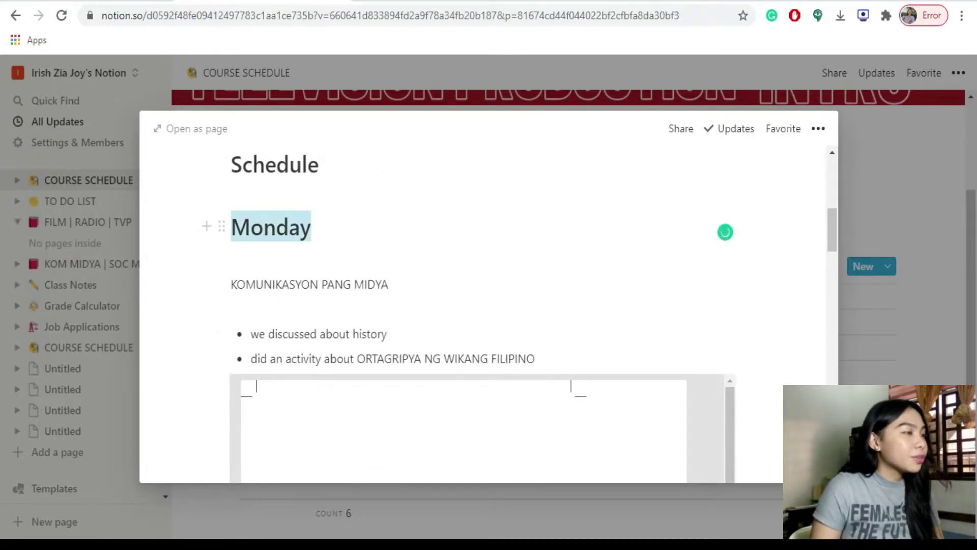
click(205, 228)
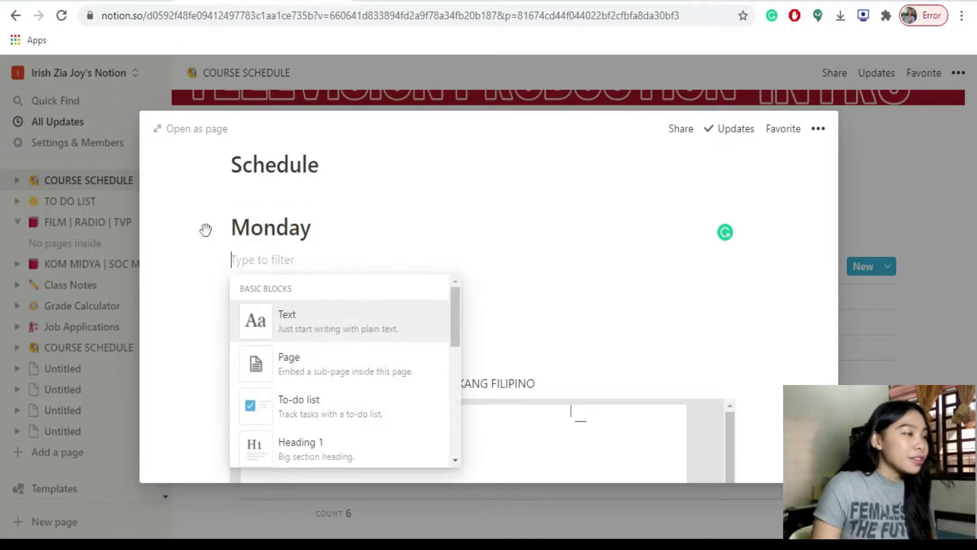
scroll(301, 371, down, 3)
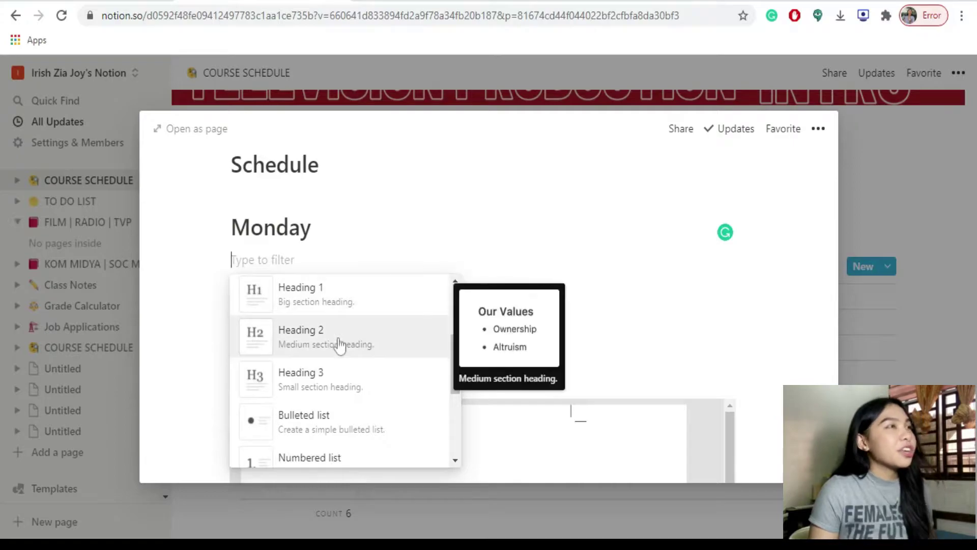
click(232, 228)
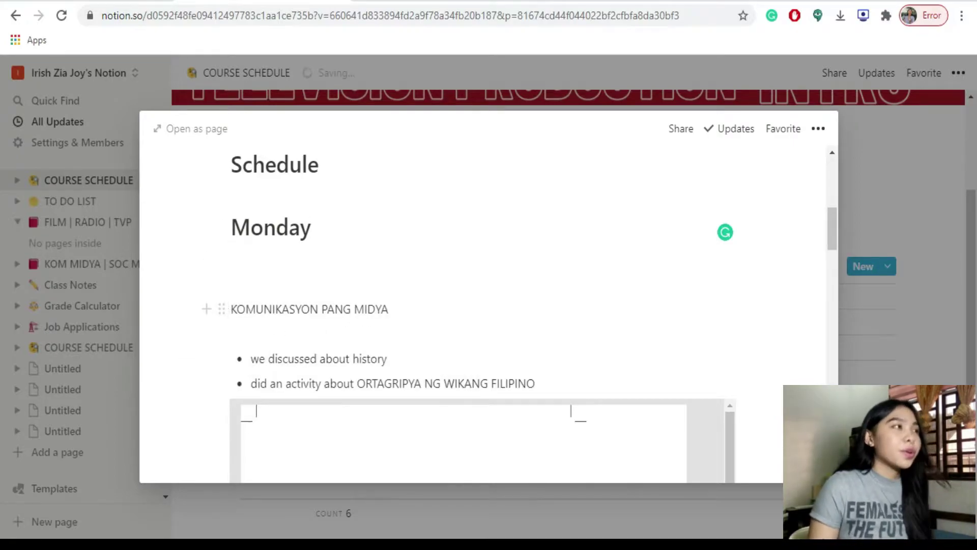
drag(389, 309, 231, 309)
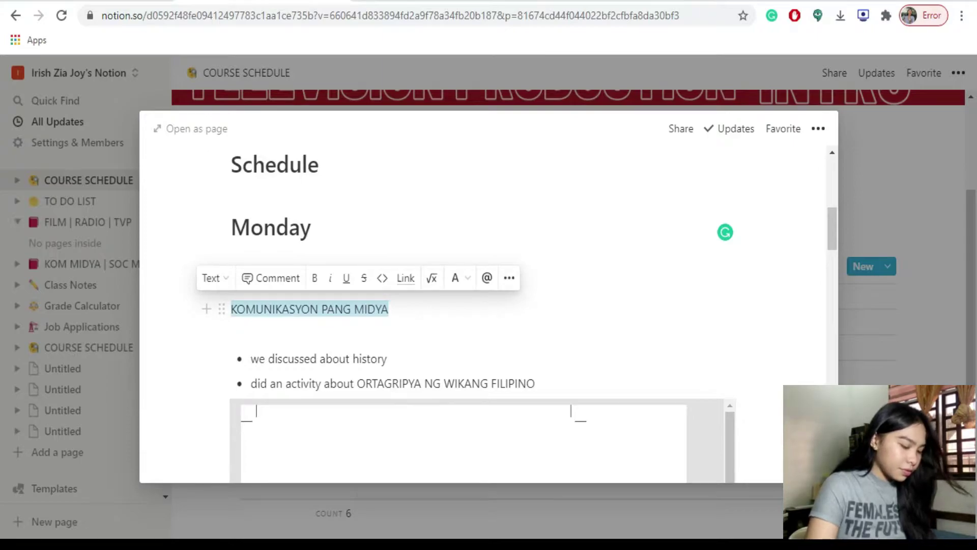
Select the bullet text under the KOMUNIKASYON PANG MIDYA notes
click(305, 333)
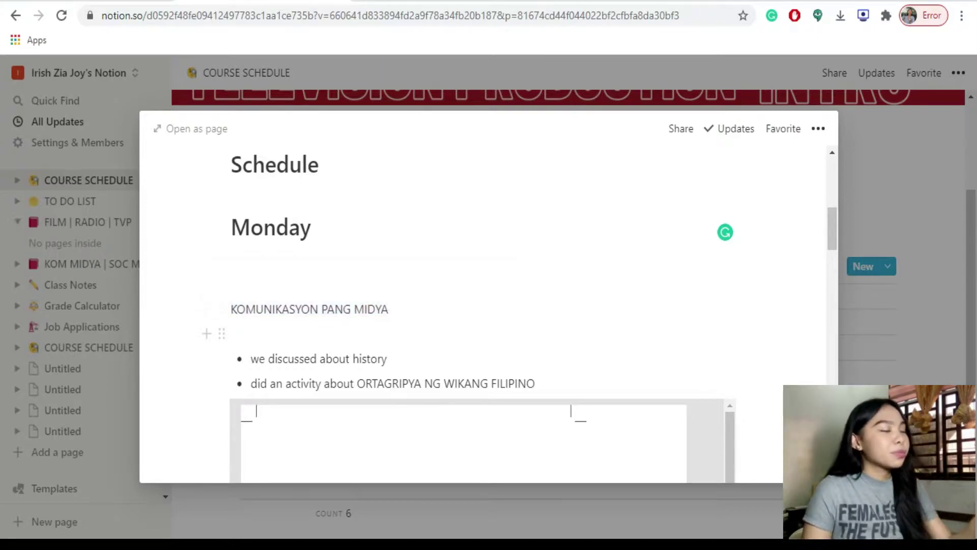
scroll(365, 353, down, 2)
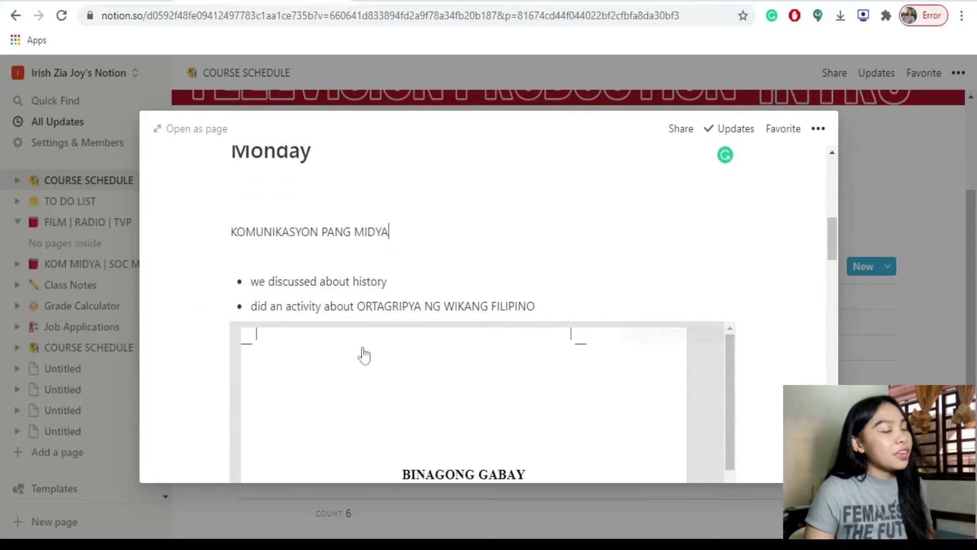
click(390, 232)
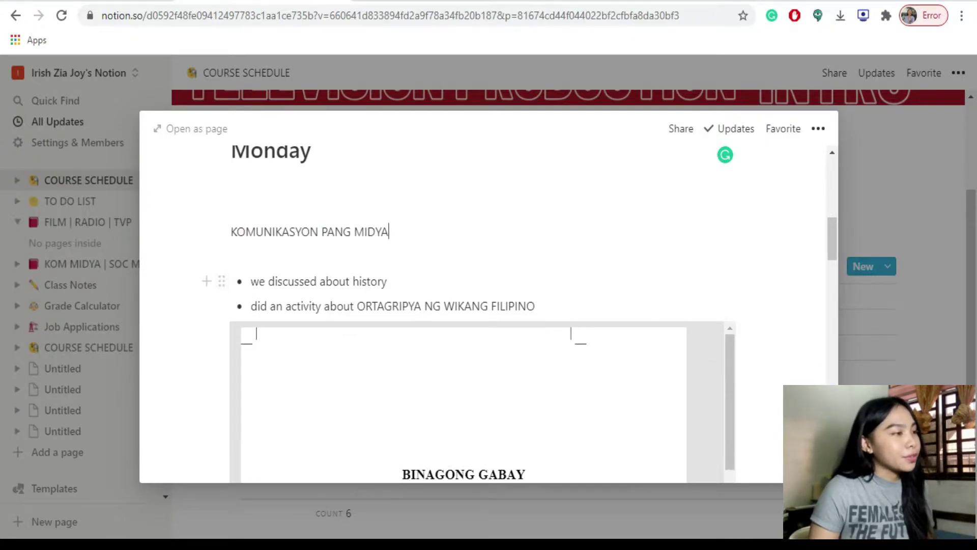
drag(388, 281, 282, 299)
mouse_move(536, 306)
mouse_down()
mouse_move(283, 306)
mouse_move(536, 306)
mouse_up()
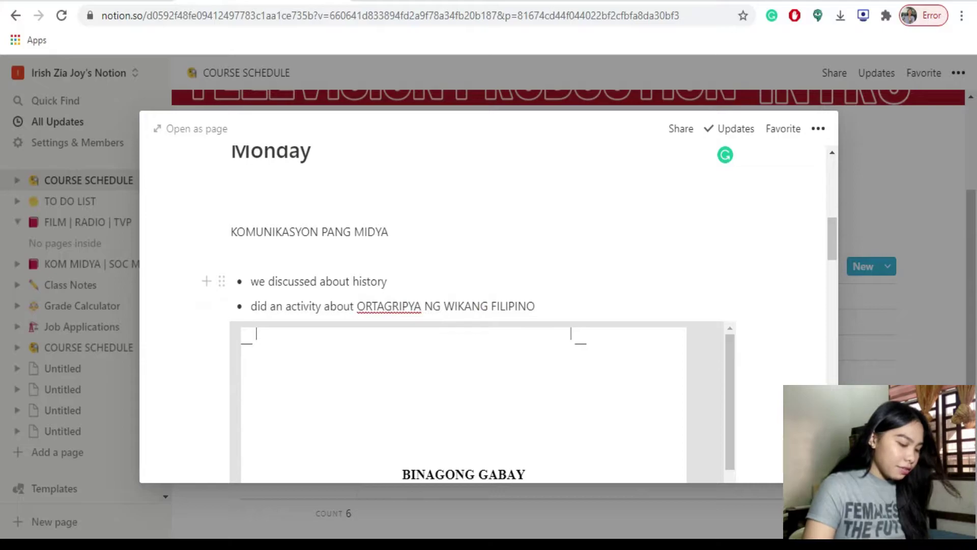
scroll(508, 328, down, 2)
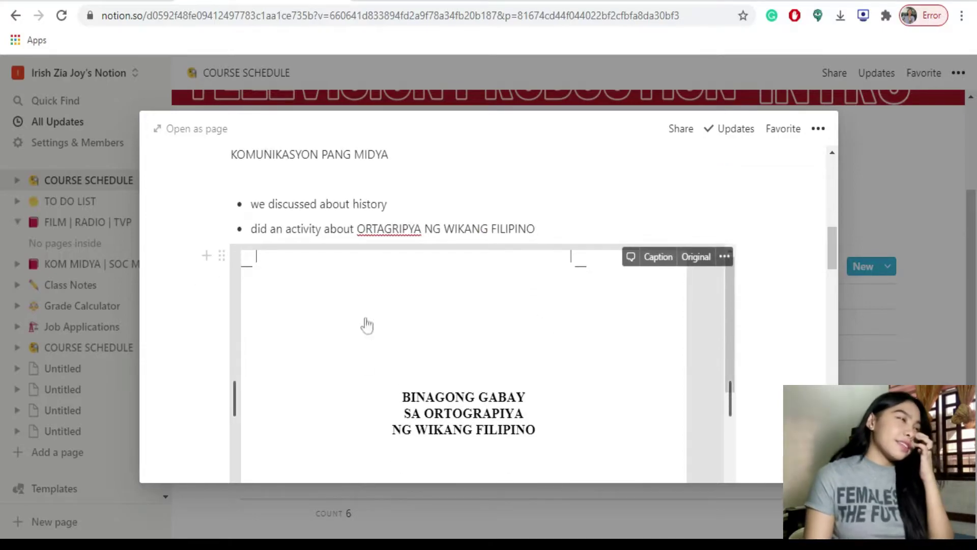
scroll(448, 387, down, 2)
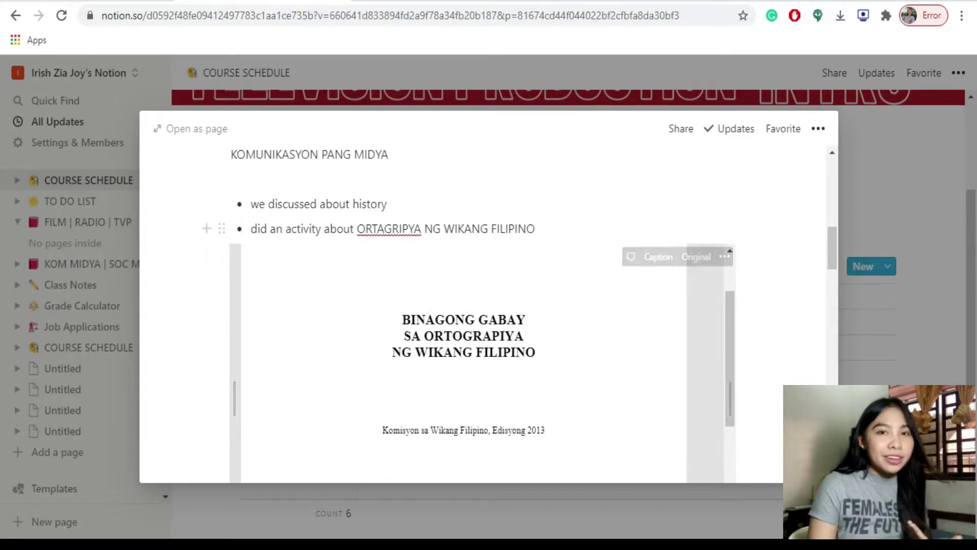
Scroll the embedded orthography PDF past NILALAMAN to the Mulang Baybayin Hanggang Abakada section
drag(767, 226, 477, 353)
click(744, 227)
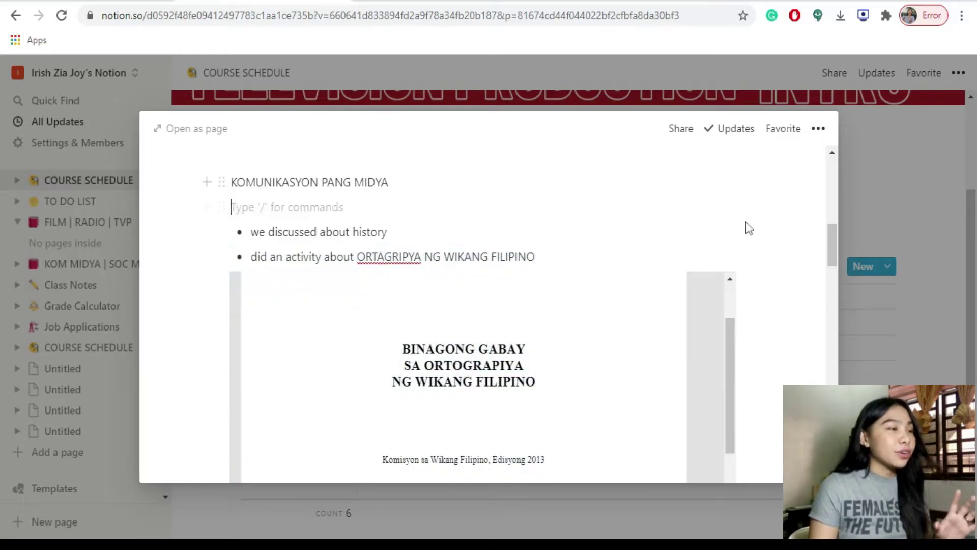
scroll(755, 286, down, 2)
scroll(754, 284, down, 5)
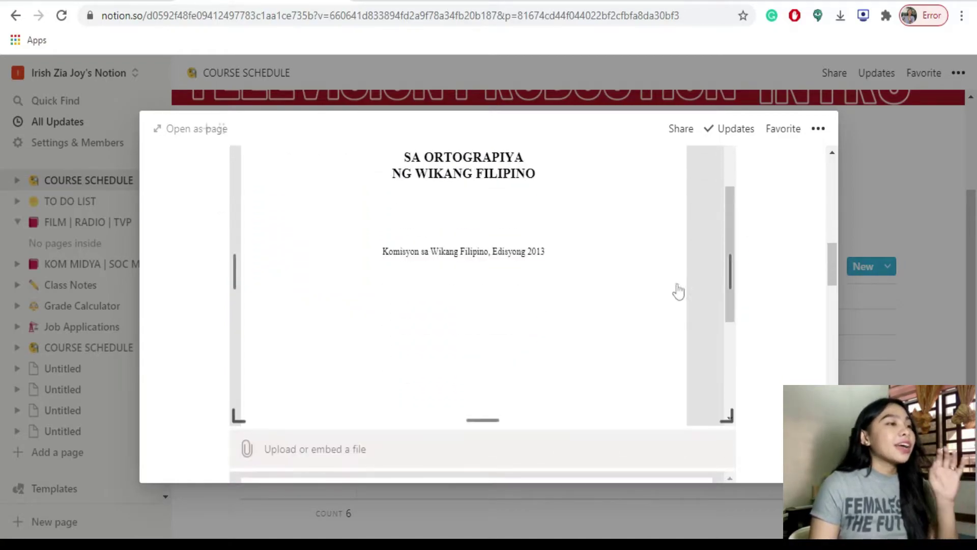
scroll(654, 305, up, 4)
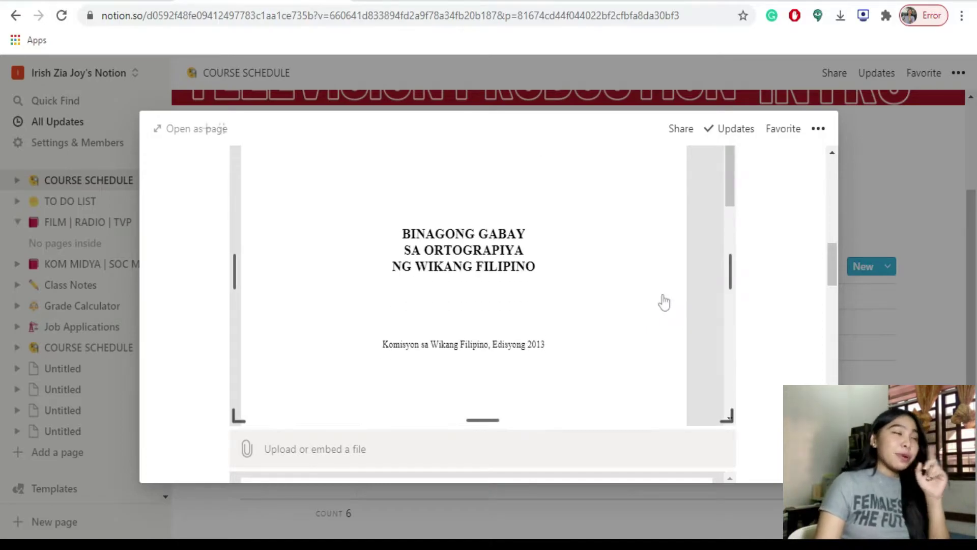
scroll(661, 301, down, 7)
scroll(664, 302, down, 2)
scroll(779, 290, up, 2)
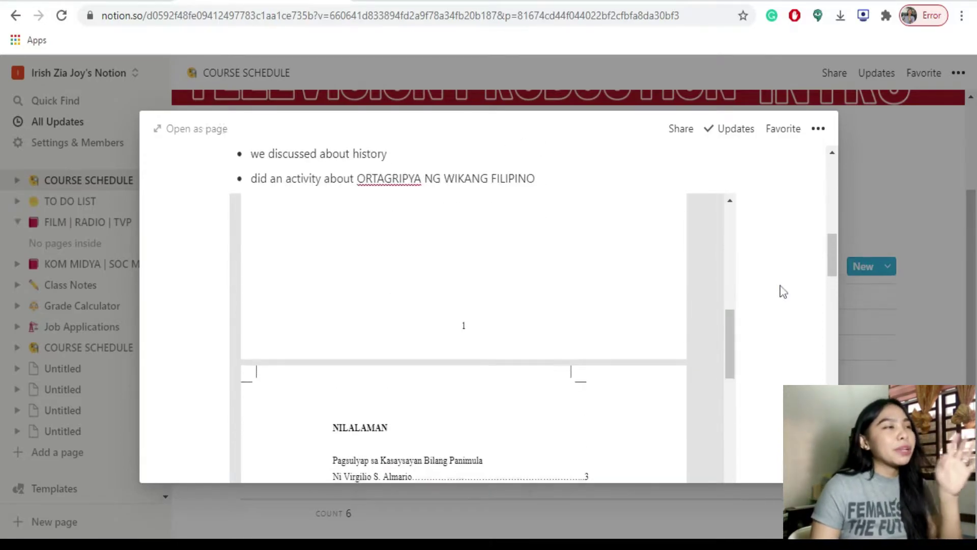
scroll(624, 319, down, 6)
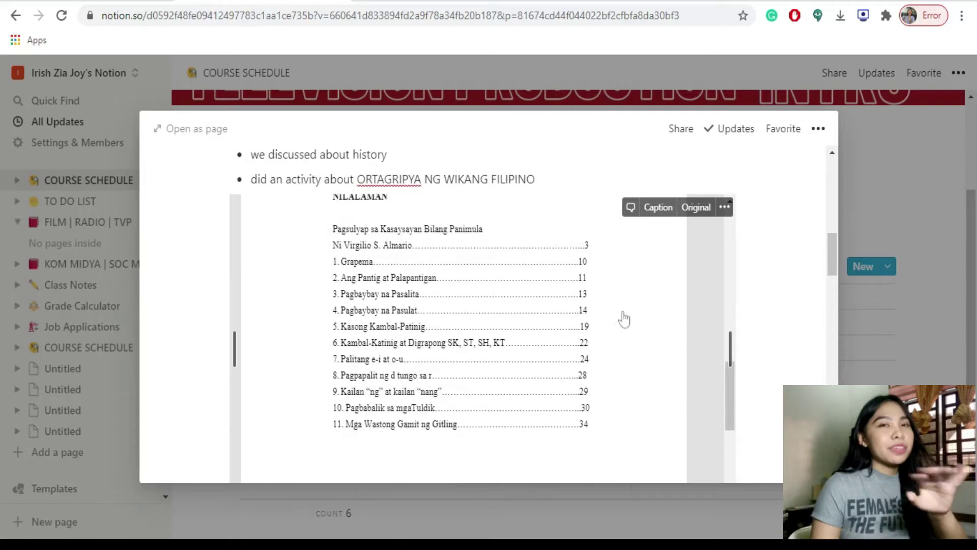
scroll(624, 319, down, 10)
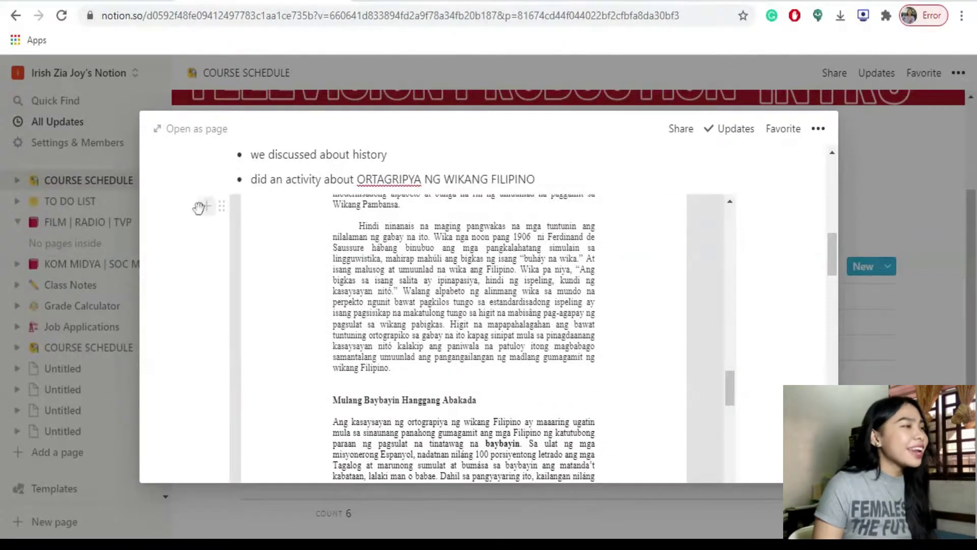
Insert an empty File block below the orthography PDF, trying Embed link then Upload
click(204, 206)
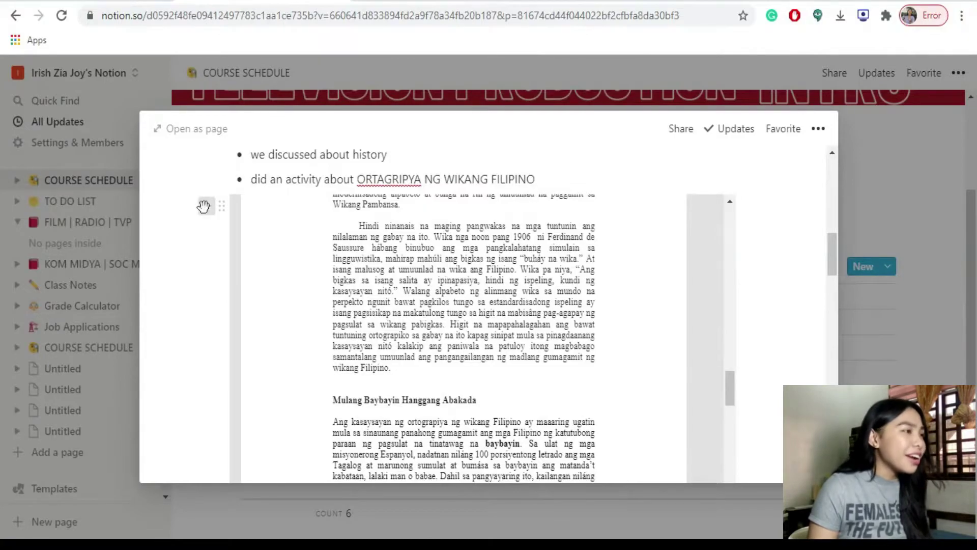
scroll(328, 400, down, 6)
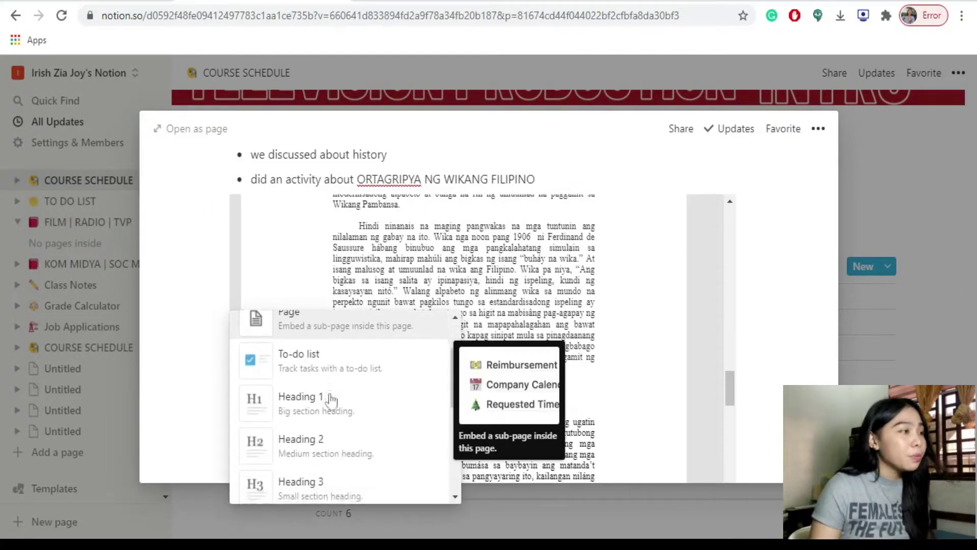
scroll(332, 401, down, 8)
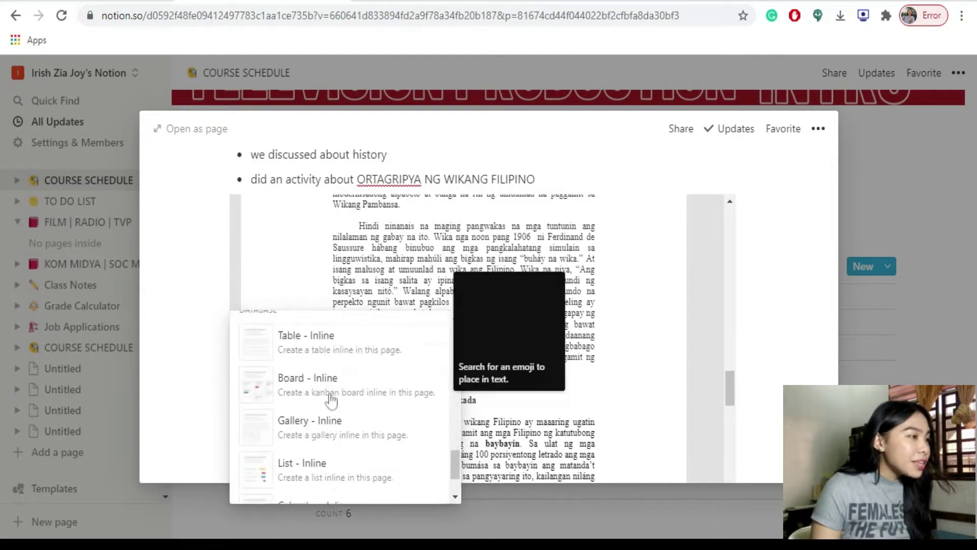
scroll(331, 401, down, 7)
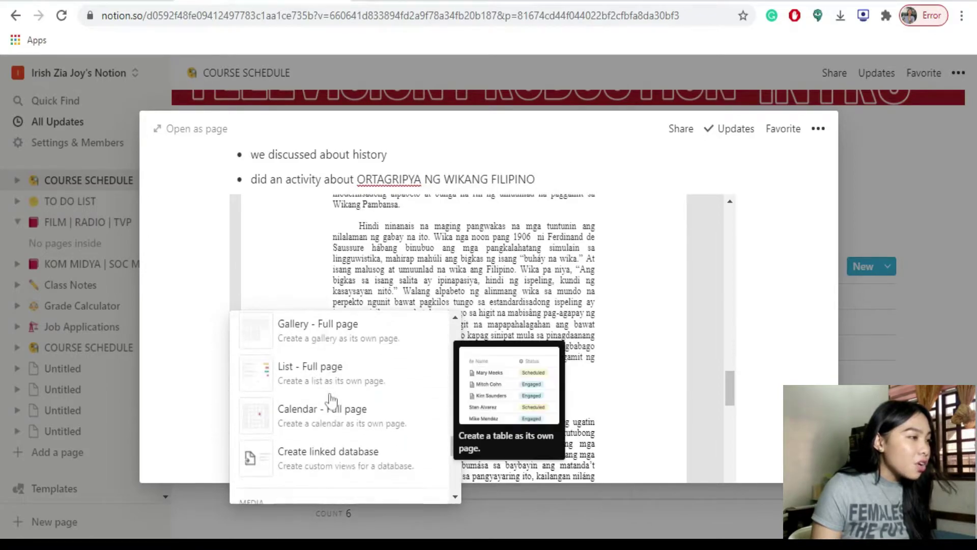
scroll(331, 400, down, 5)
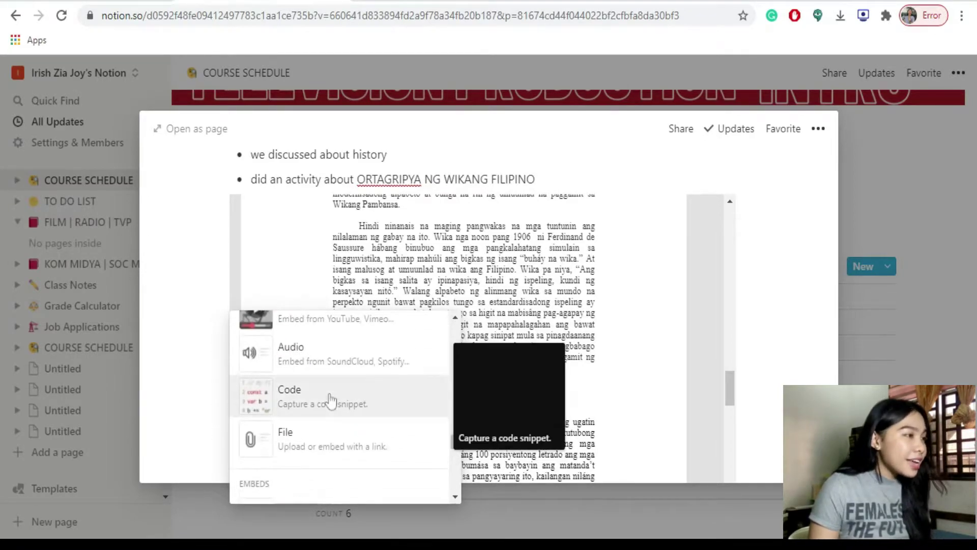
click(322, 441)
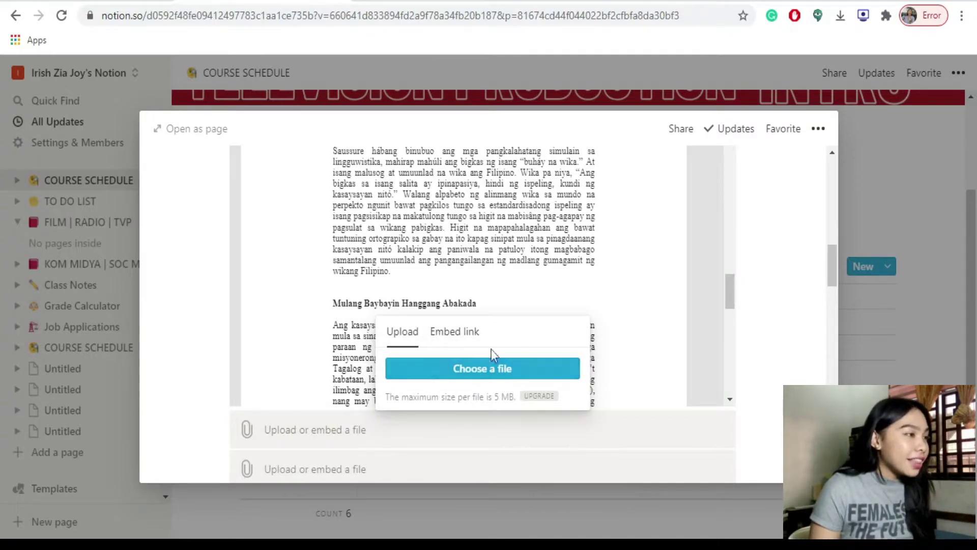
click(448, 332)
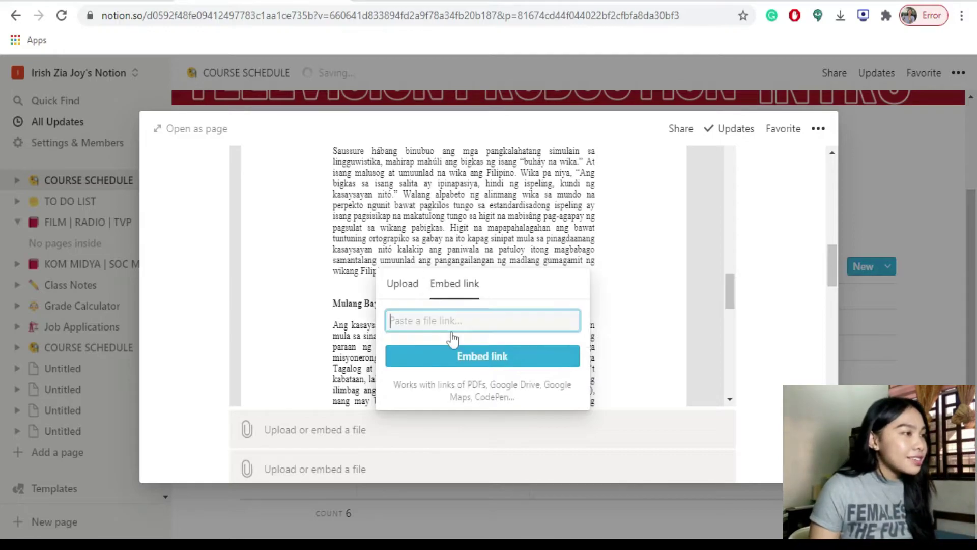
click(401, 285)
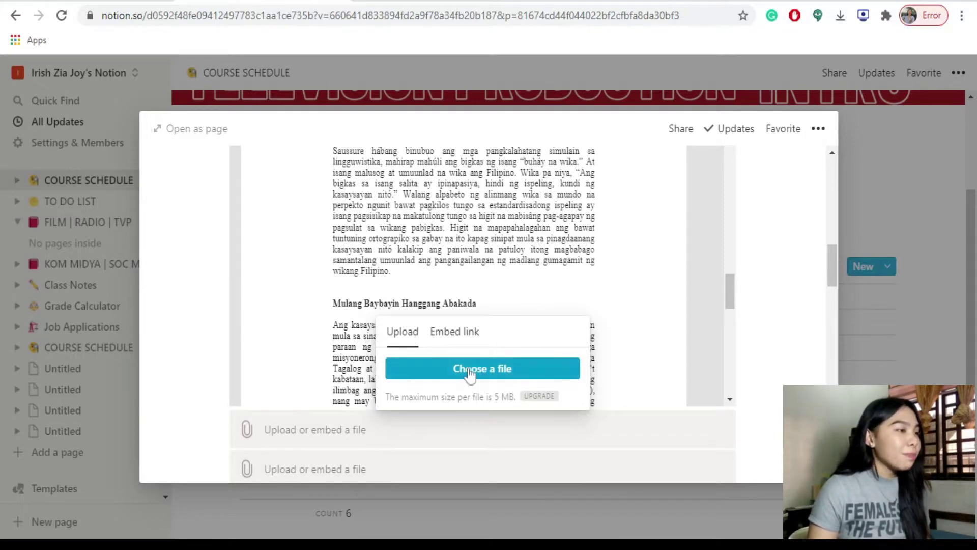
click(540, 301)
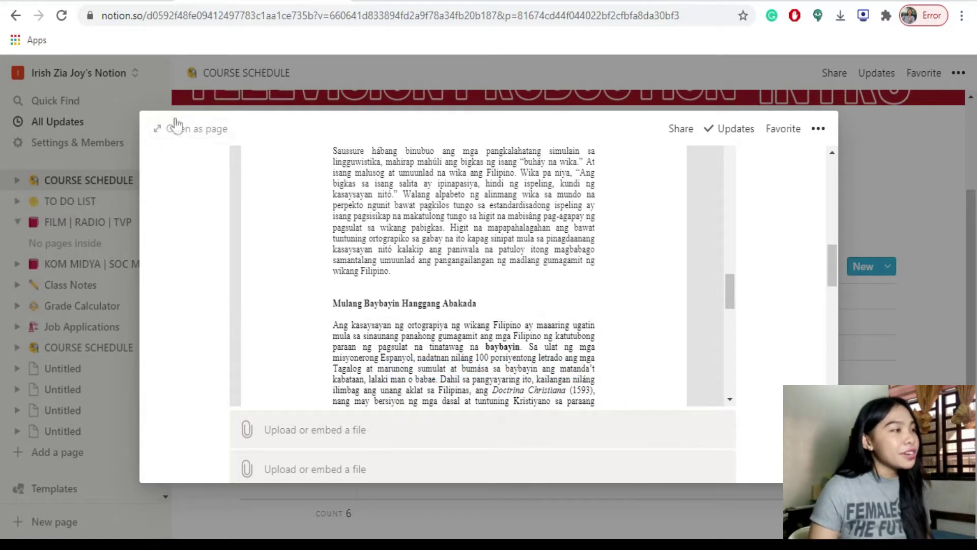
Open the Week 1and 2 entry as a full page
click(206, 137)
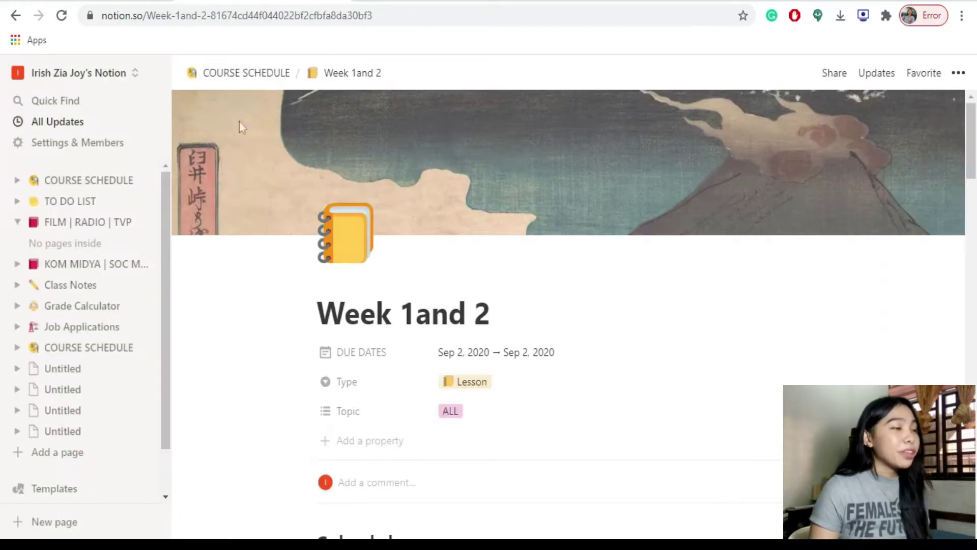
scroll(586, 380, down, 15)
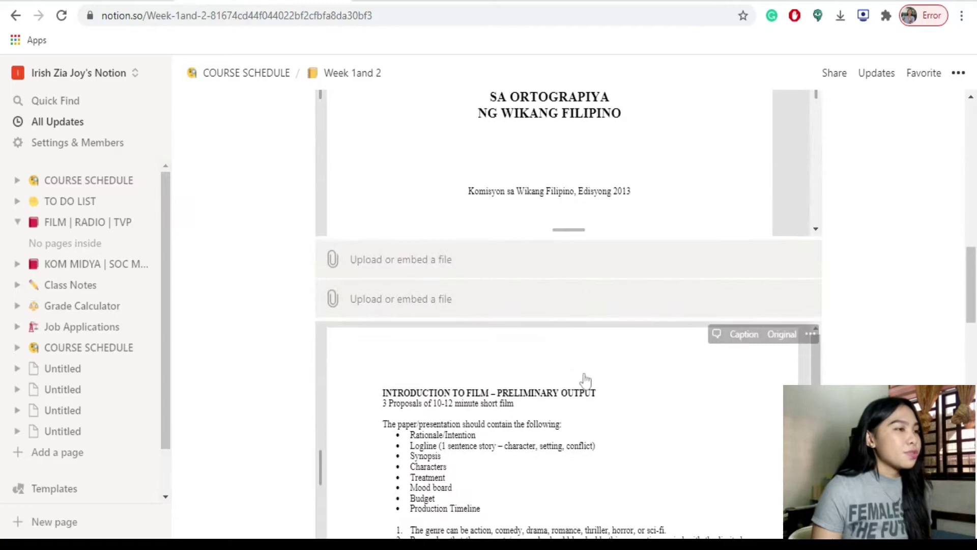
scroll(586, 381, up, 3)
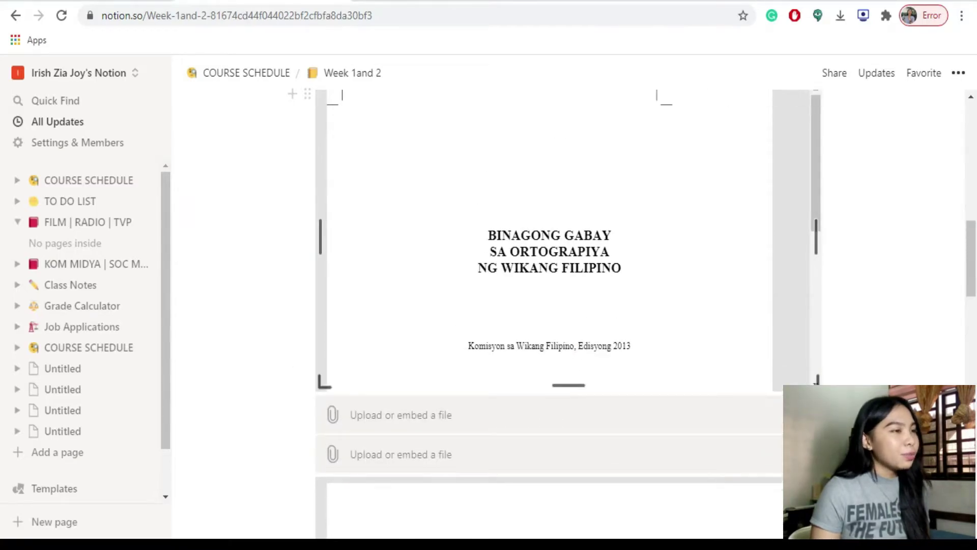
Enlarge the embedded PDF preview by dragging its bottom and side edges
drag(569, 385, 569, 445)
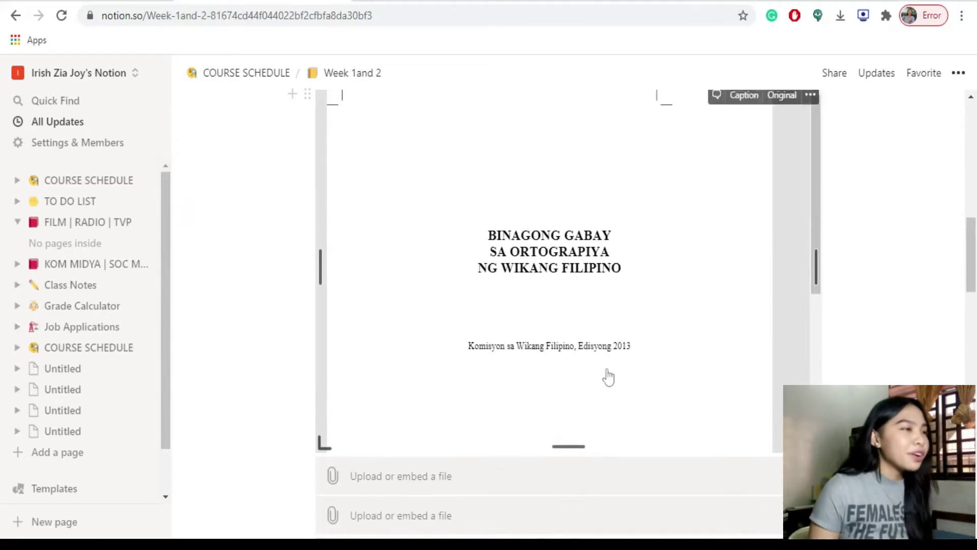
scroll(488, 372, up, 2)
drag(320, 344, 351, 345)
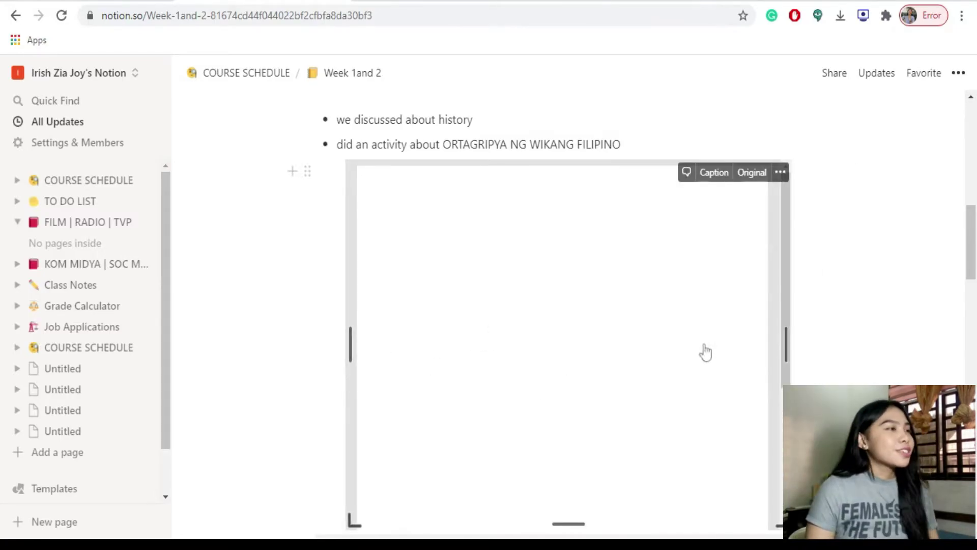
scroll(702, 349, down, 8)
scroll(602, 276, down, 15)
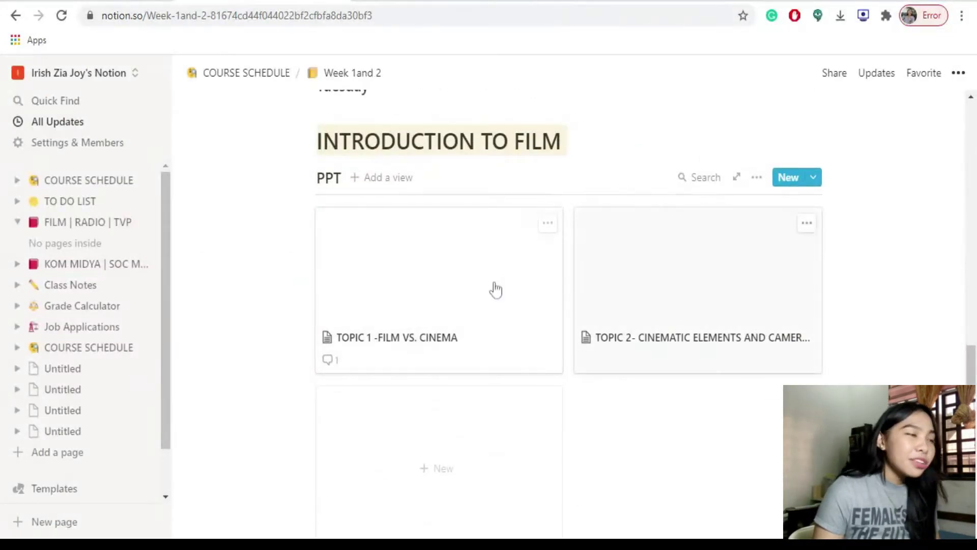
scroll(652, 305, down, 6)
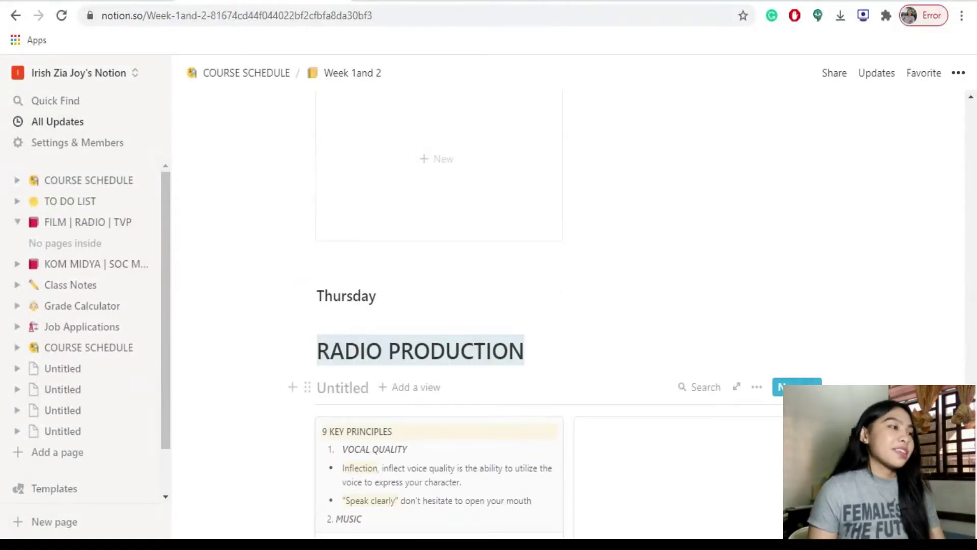
scroll(601, 321, up, 6)
click(467, 303)
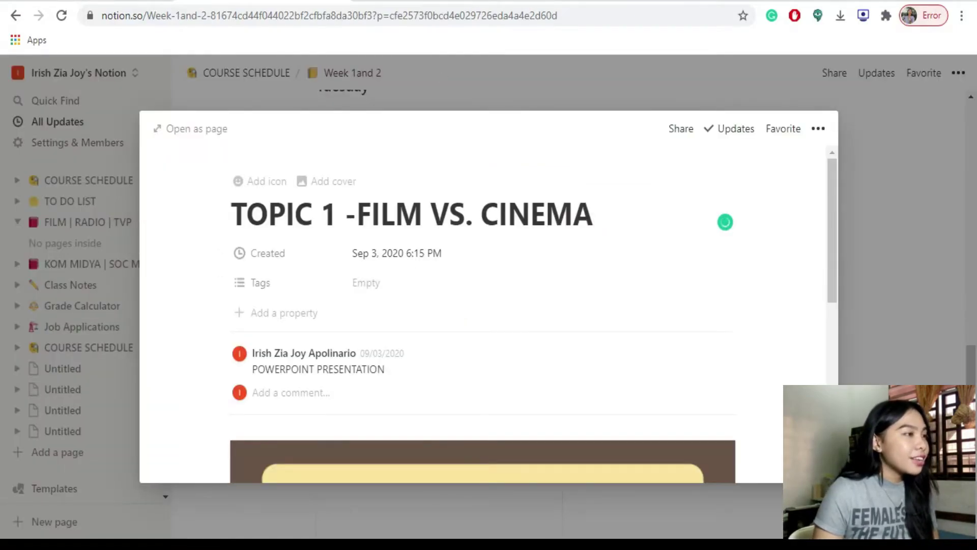
click(725, 222)
scroll(540, 377, down, 5)
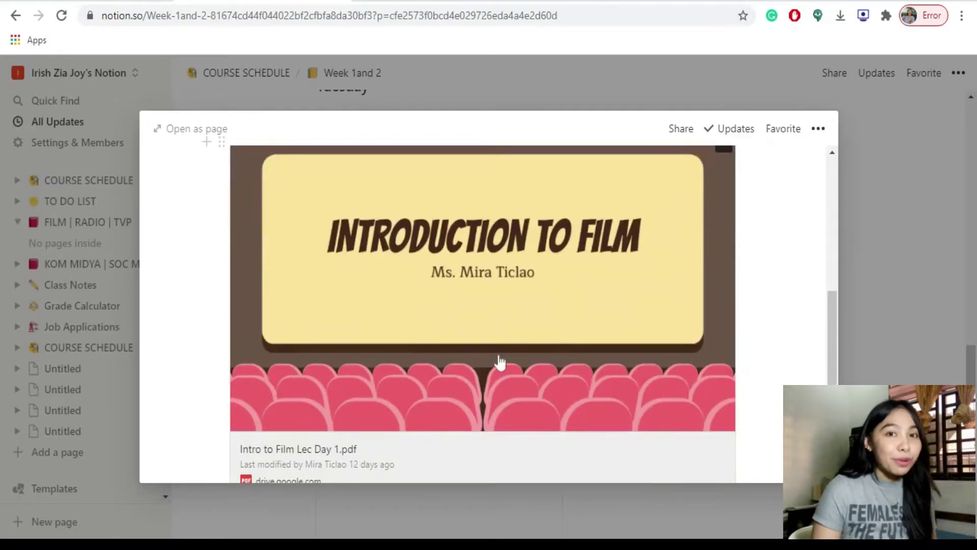
scroll(305, 422, down, 2)
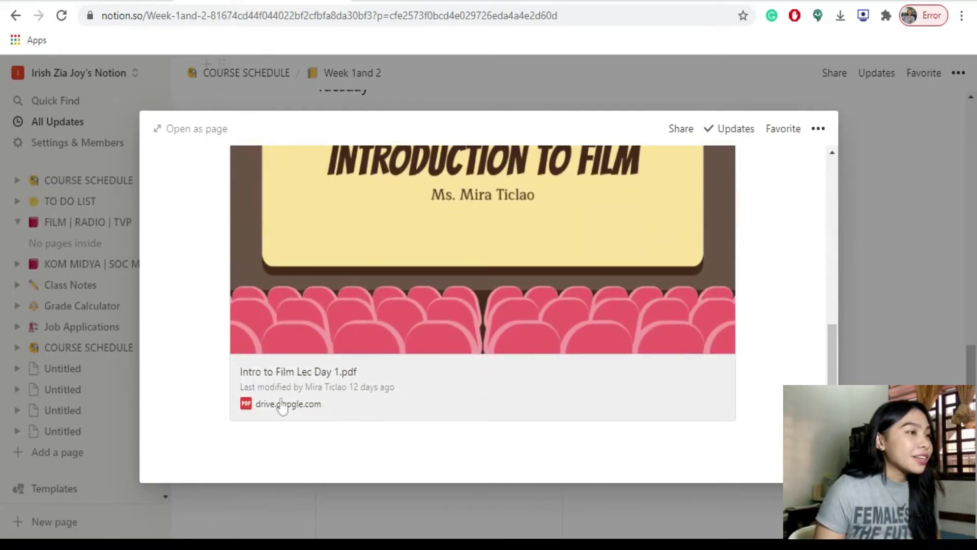
click(496, 96)
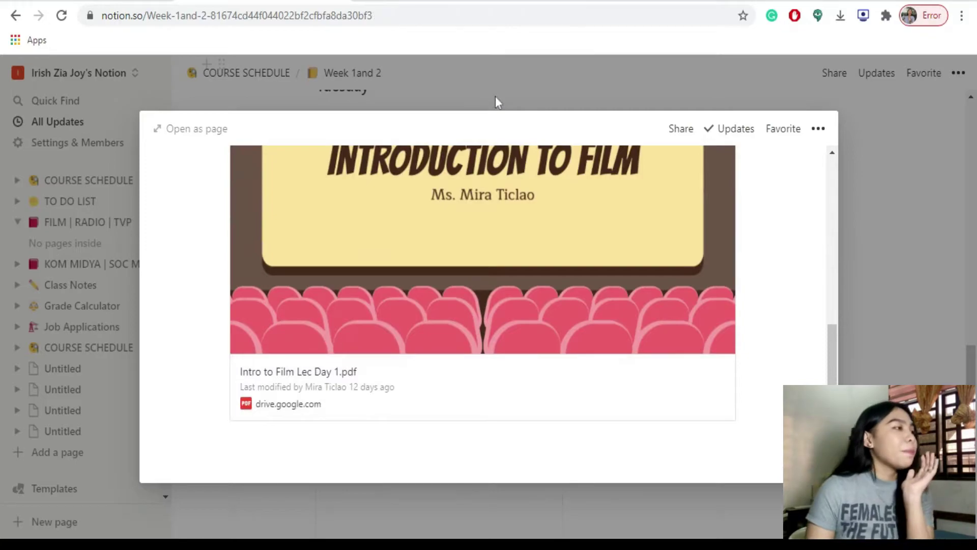
scroll(569, 305, up, 2)
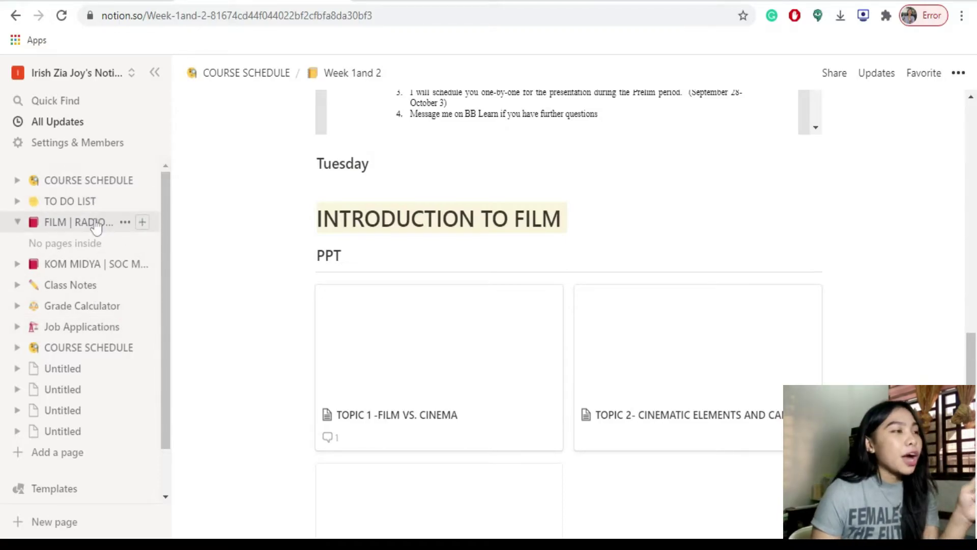
scroll(91, 235, up, 8)
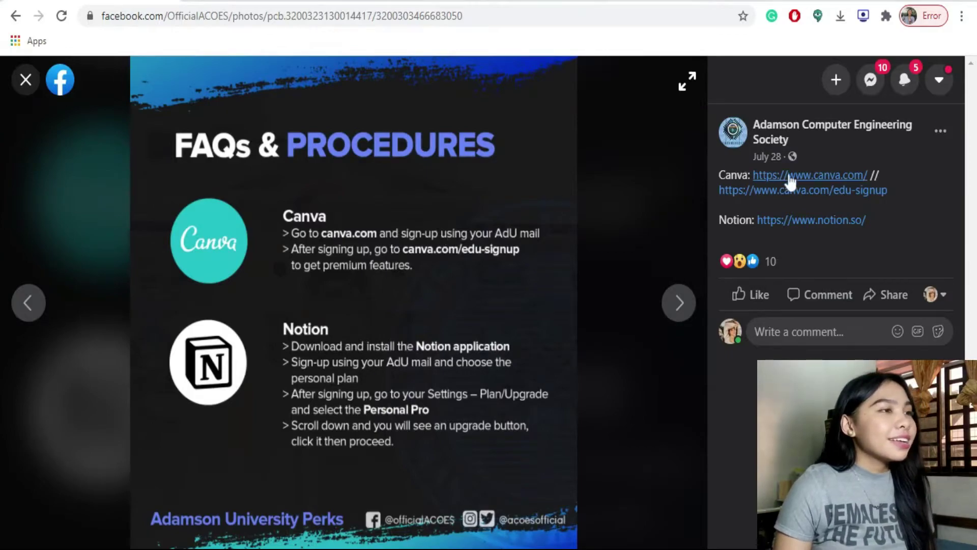
Follow the canva.com/edu-signup link in the student perks post's caption
click(868, 192)
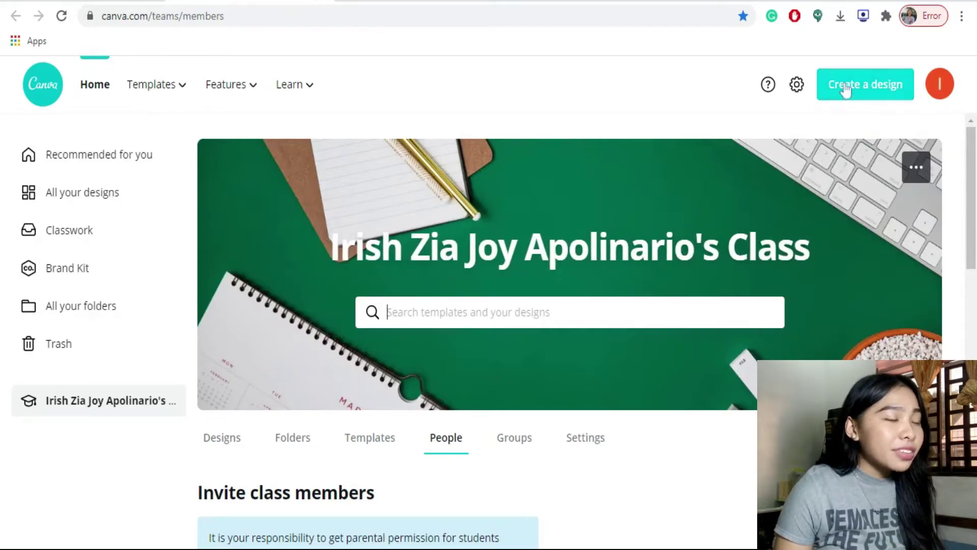
Browse the full Create a design list of Canva design types, then close it
click(874, 85)
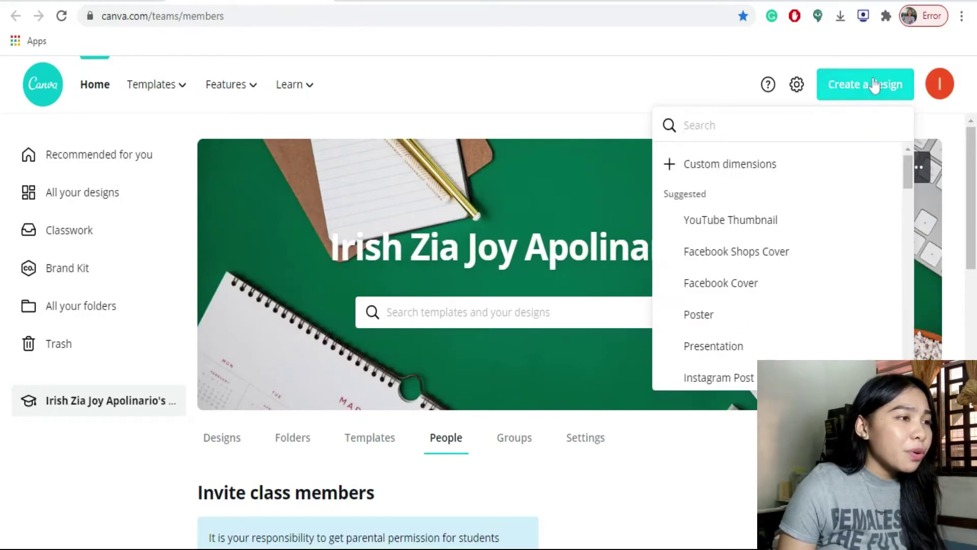
scroll(809, 201, down, 2)
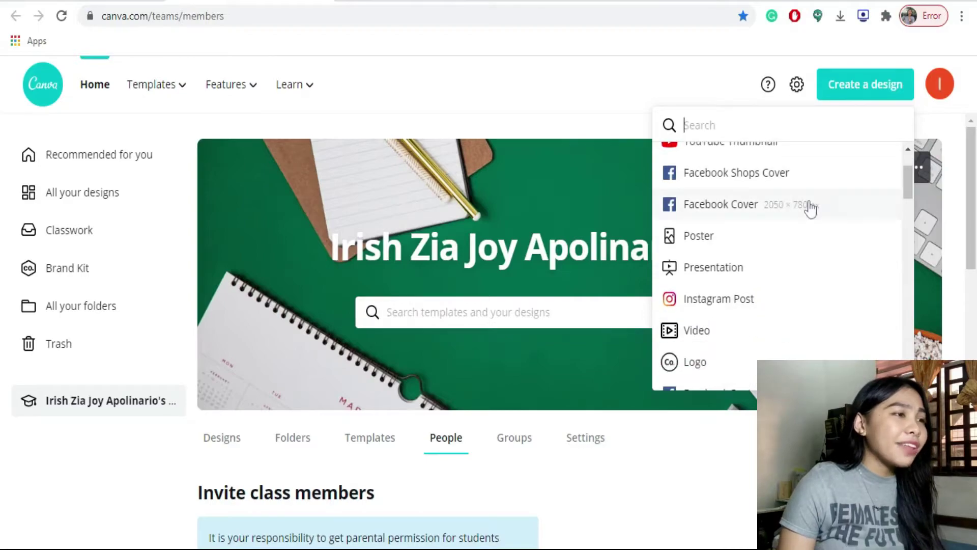
scroll(809, 207, down, 2)
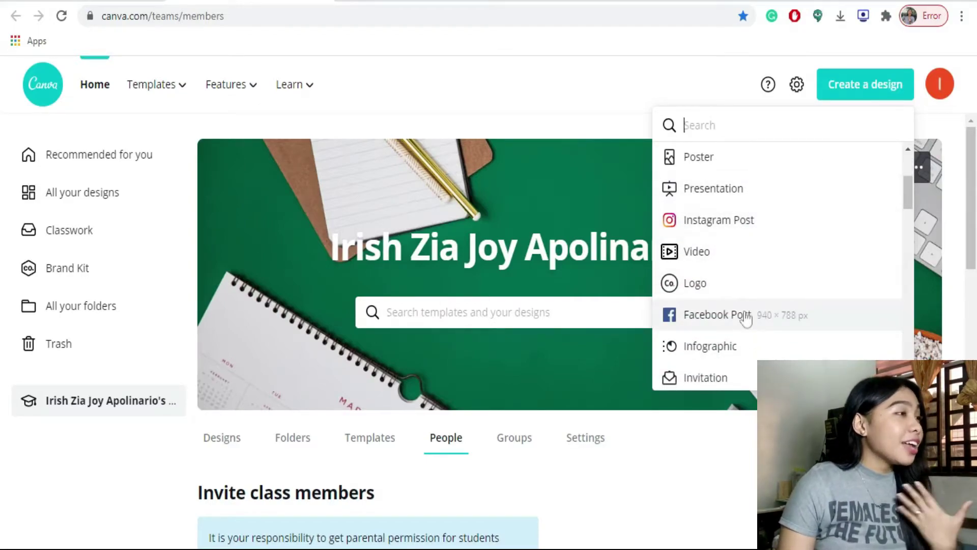
scroll(746, 348, down, 2)
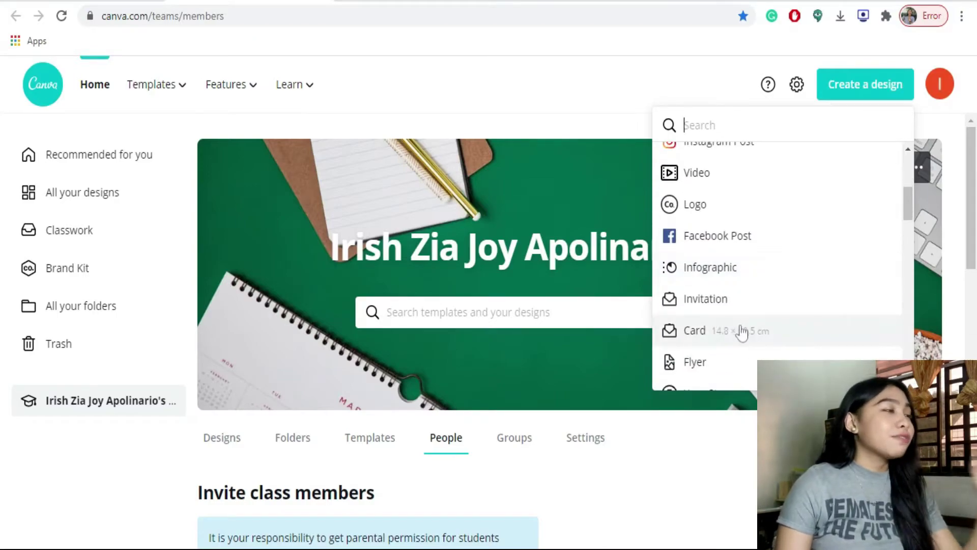
scroll(743, 342, down, 2)
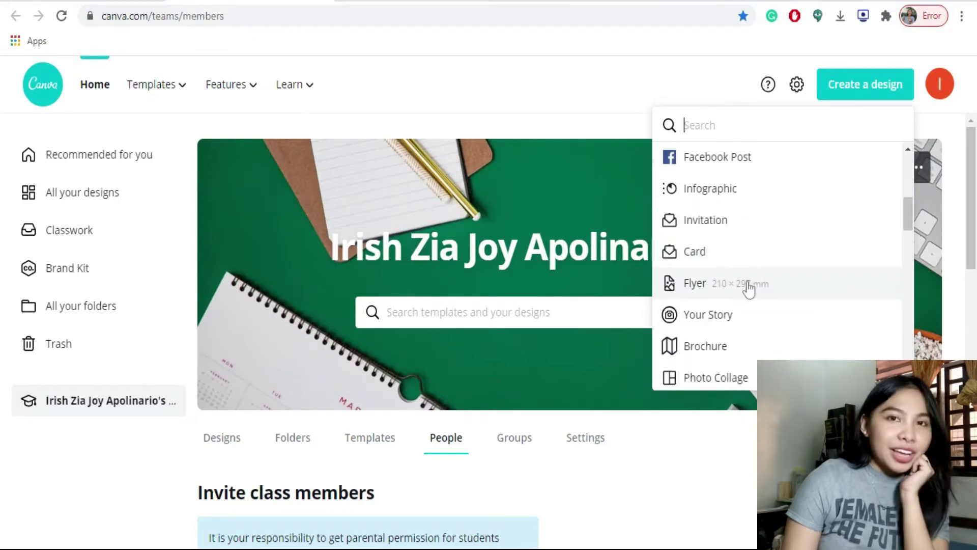
scroll(728, 292, down, 3)
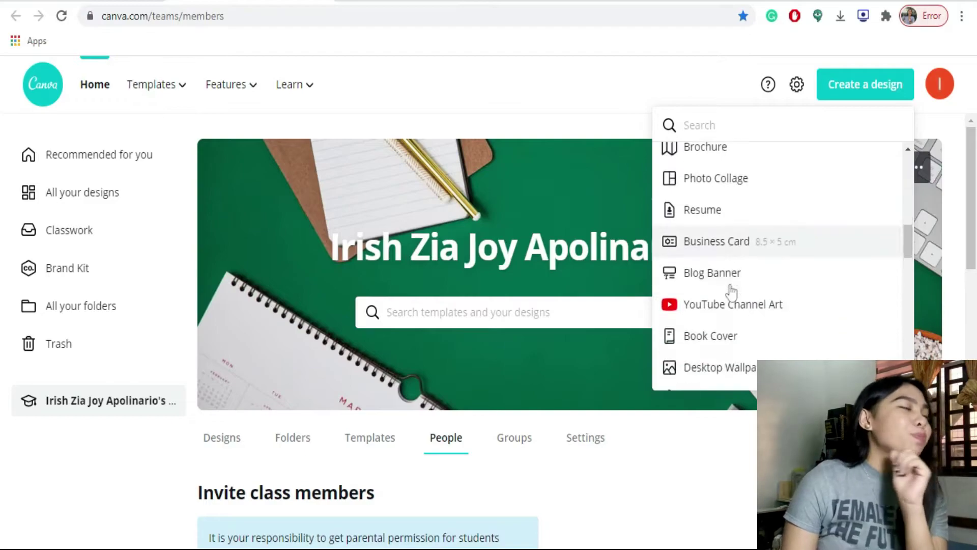
scroll(731, 292, down, 4)
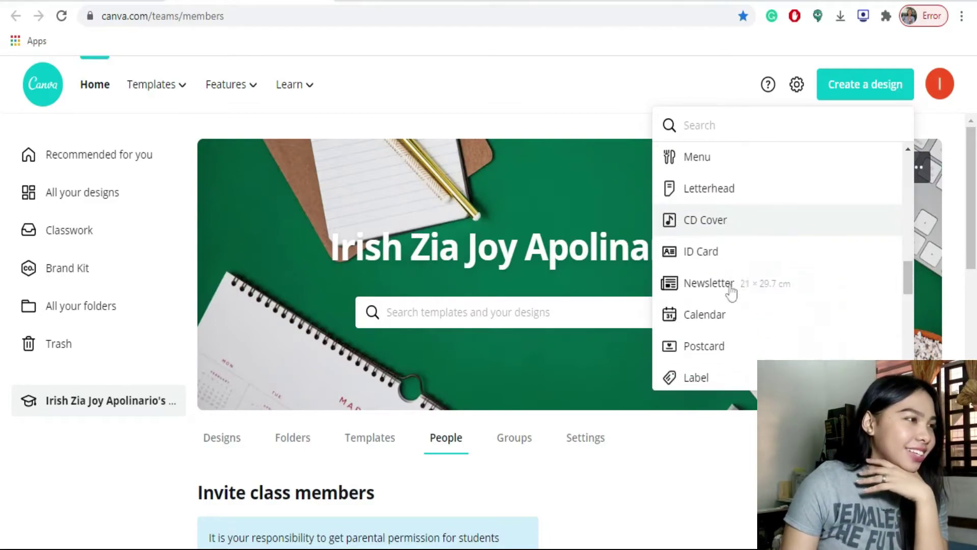
scroll(732, 292, down, 7)
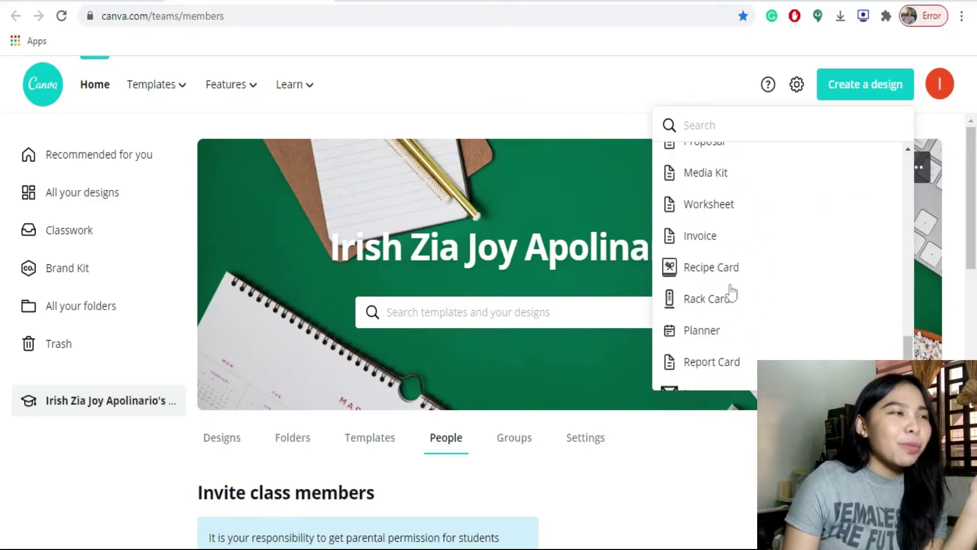
scroll(732, 293, down, 1)
scroll(732, 292, up, 3)
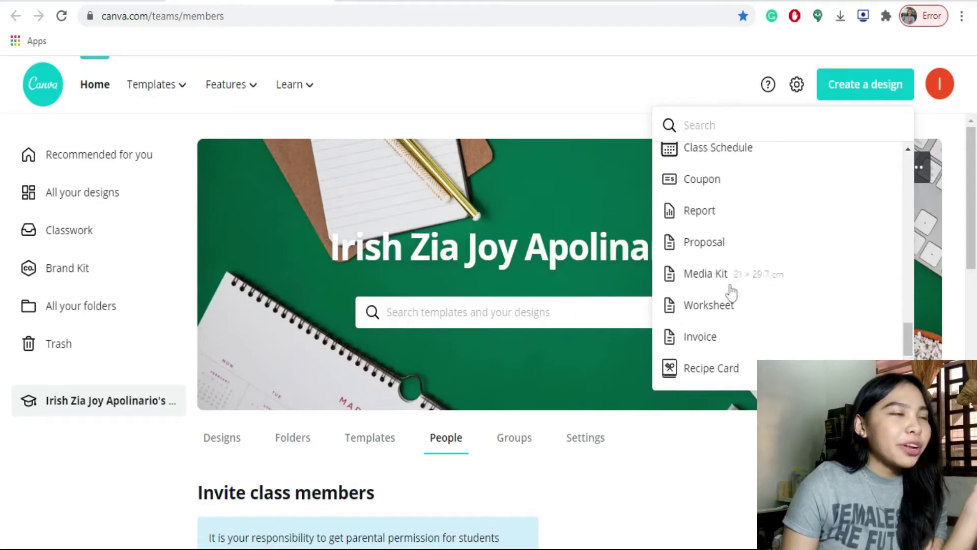
scroll(731, 292, up, 15)
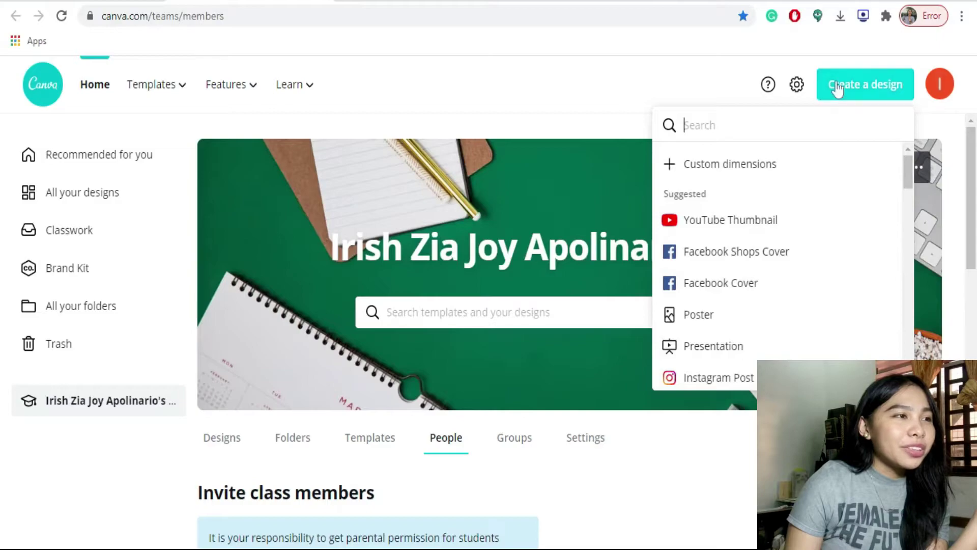
click(860, 84)
Reopen Canva's Create a design list and show the Learn and Features menus
scroll(399, 368, down, 3)
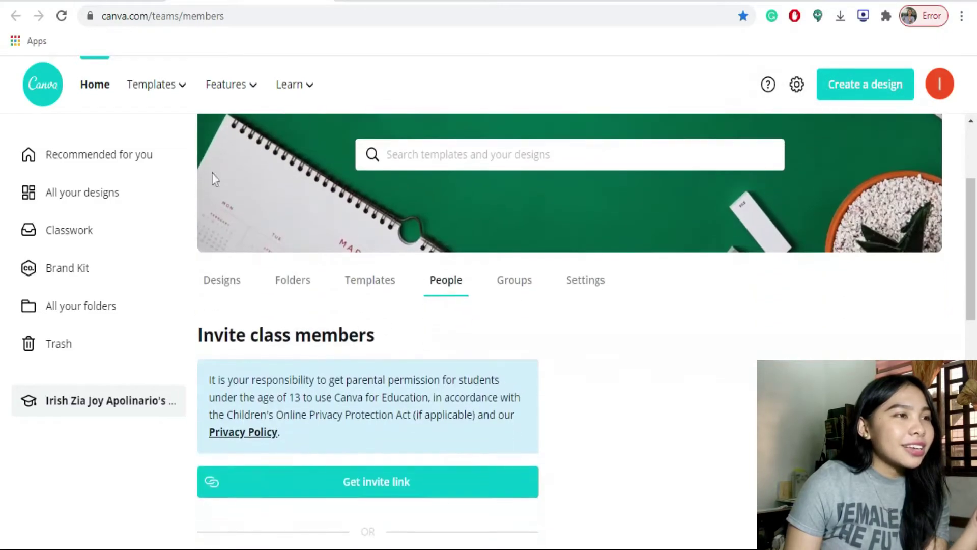
mouse_move(163, 92)
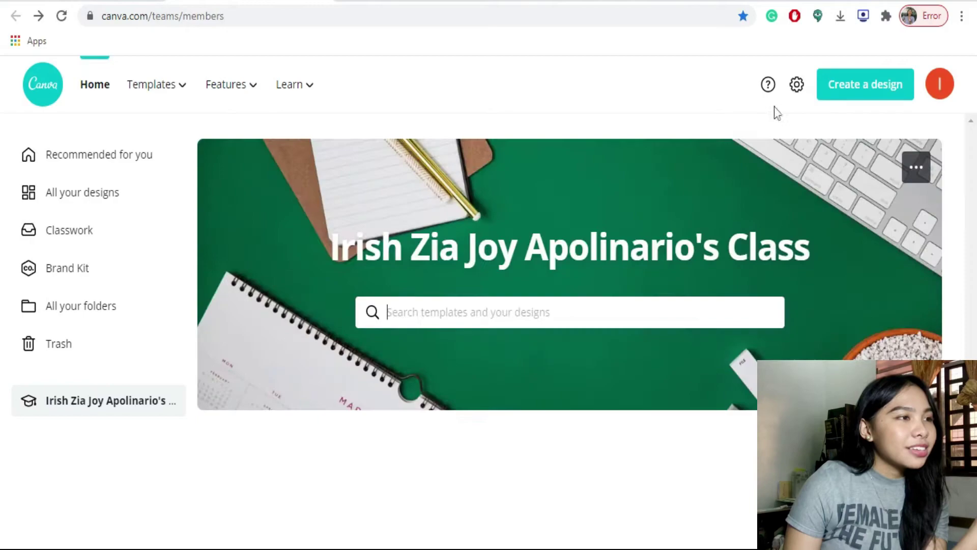
mouse_move(148, 91)
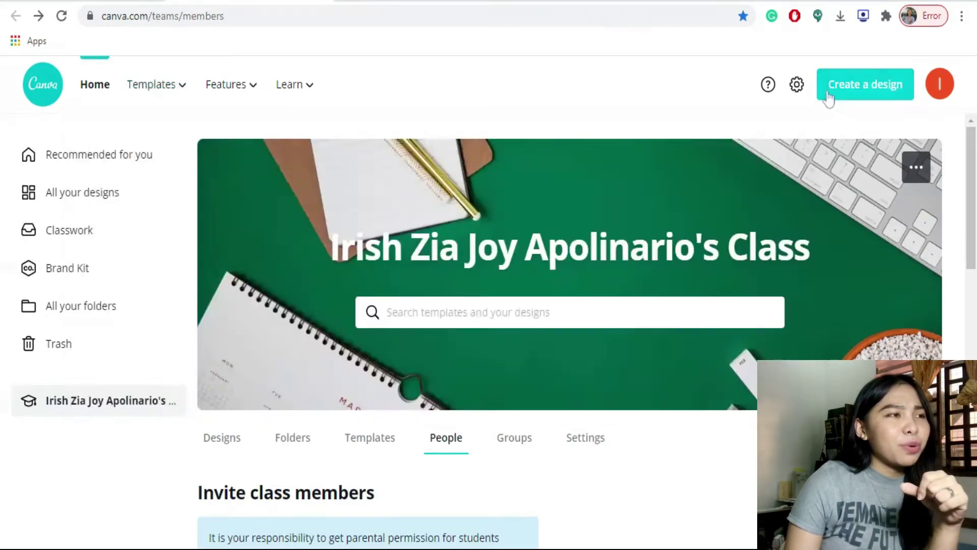
click(837, 94)
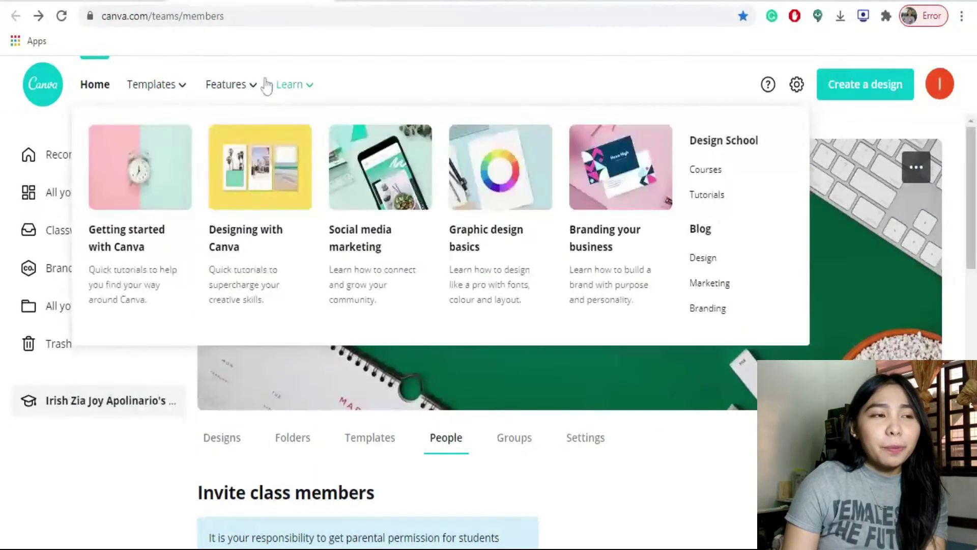
mouse_move(244, 85)
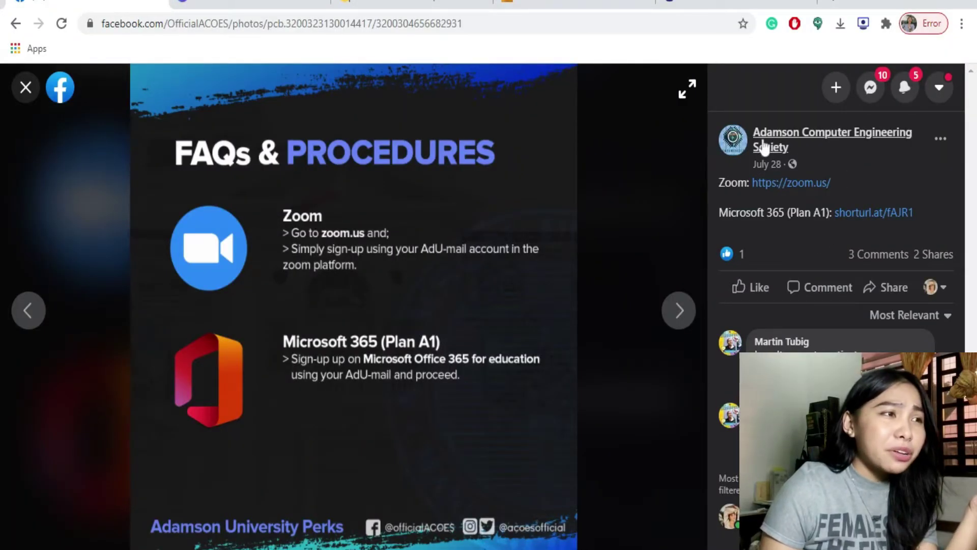
Show the Adamson University Perks page's profile card on the Facebook post
mouse_move(769, 145)
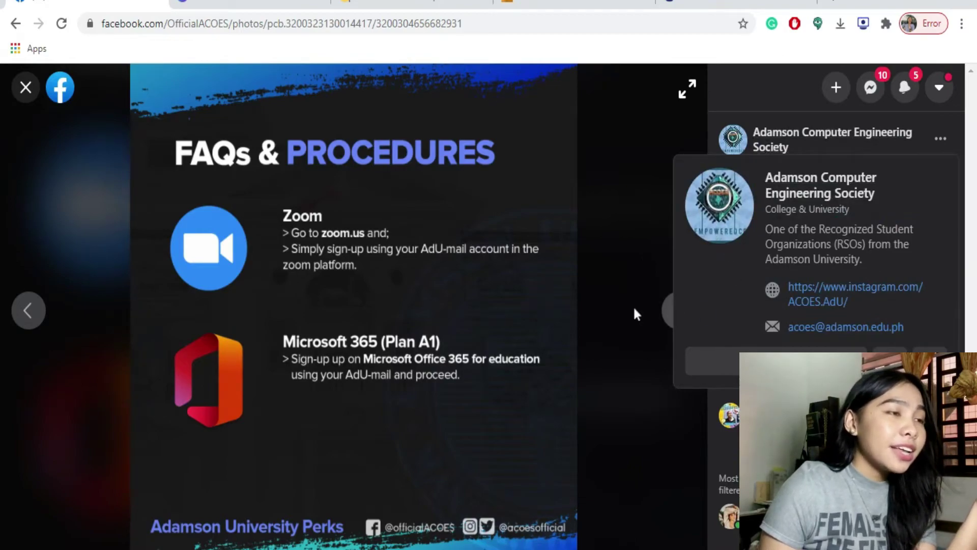
Follow the post's Microsoft 365 link and paste the school email into the free sign-up field
click(862, 215)
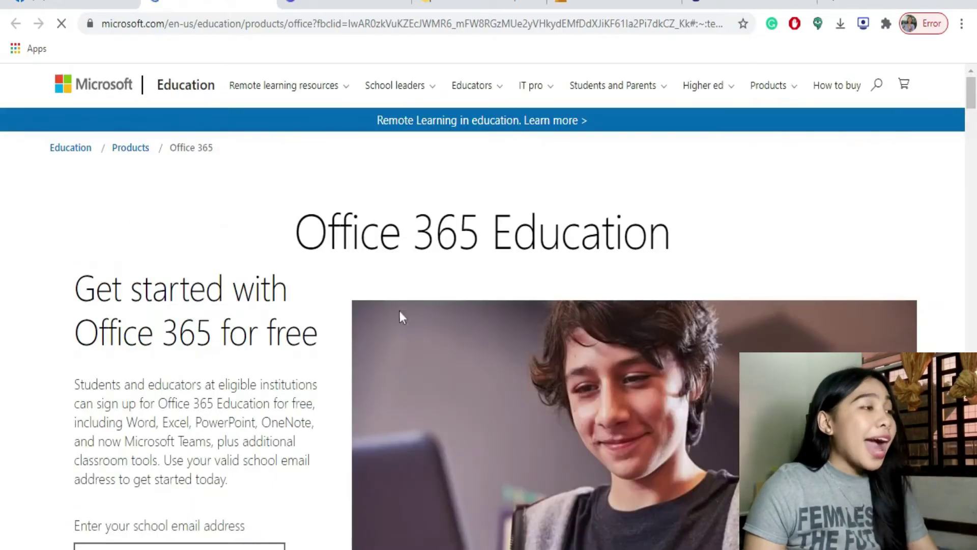
scroll(366, 294, down, 2)
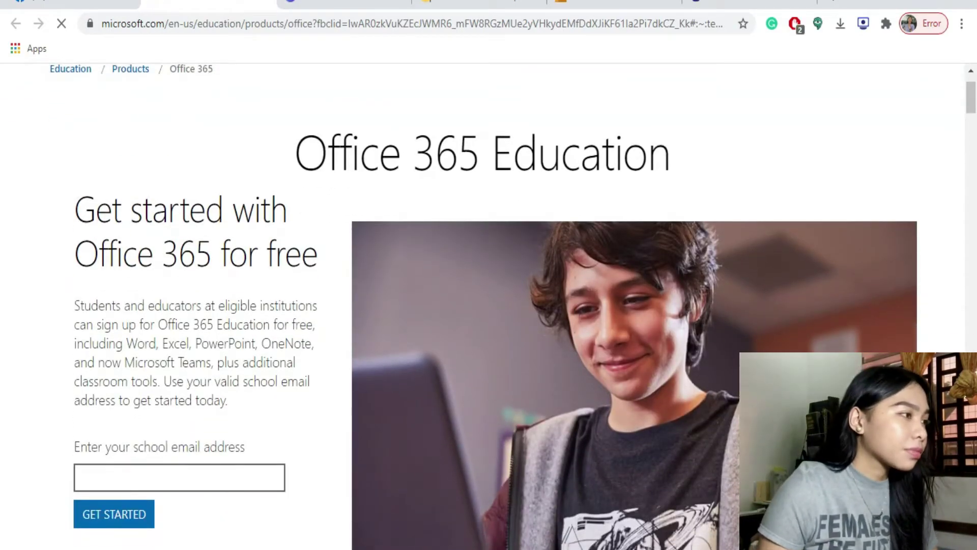
scroll(377, 391, down, 2)
click(167, 397)
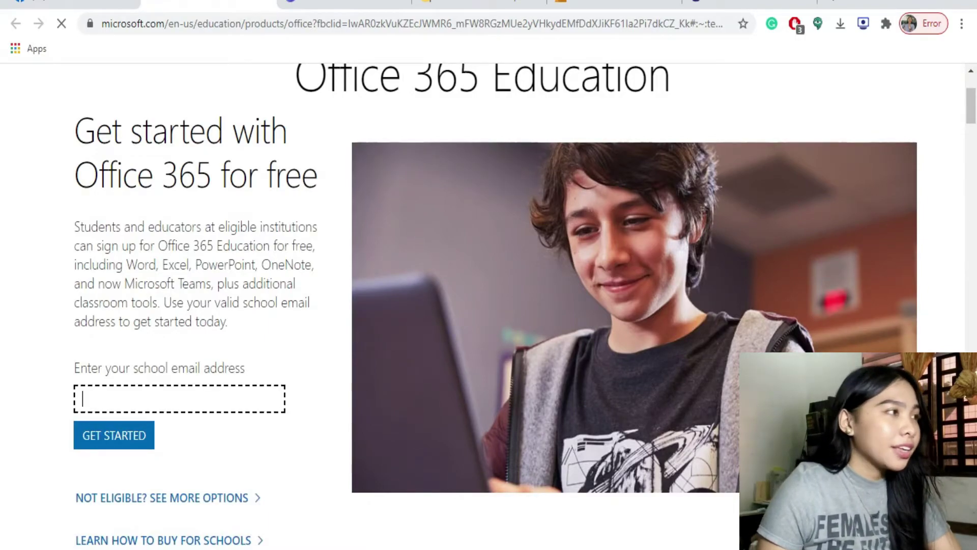
key(ctrl+v)
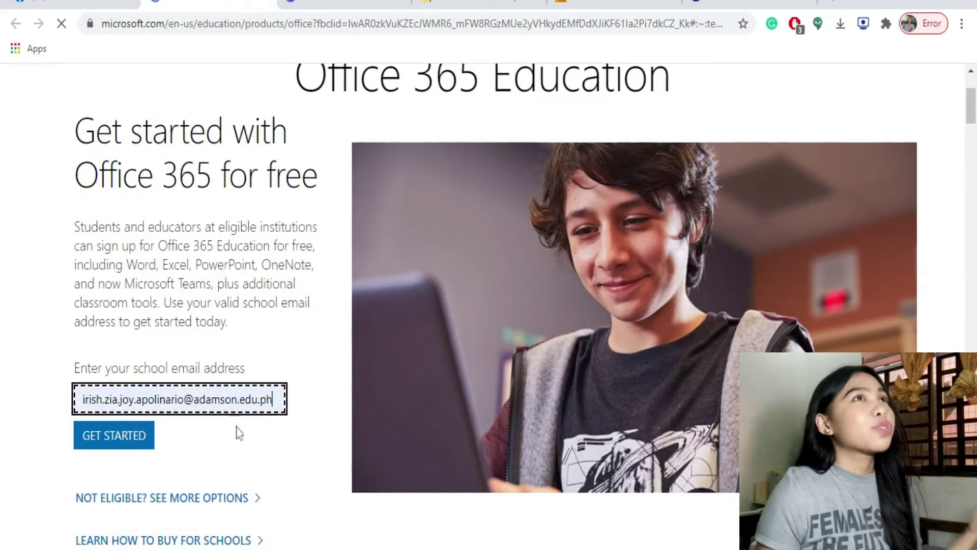
scroll(351, 260, up, 2)
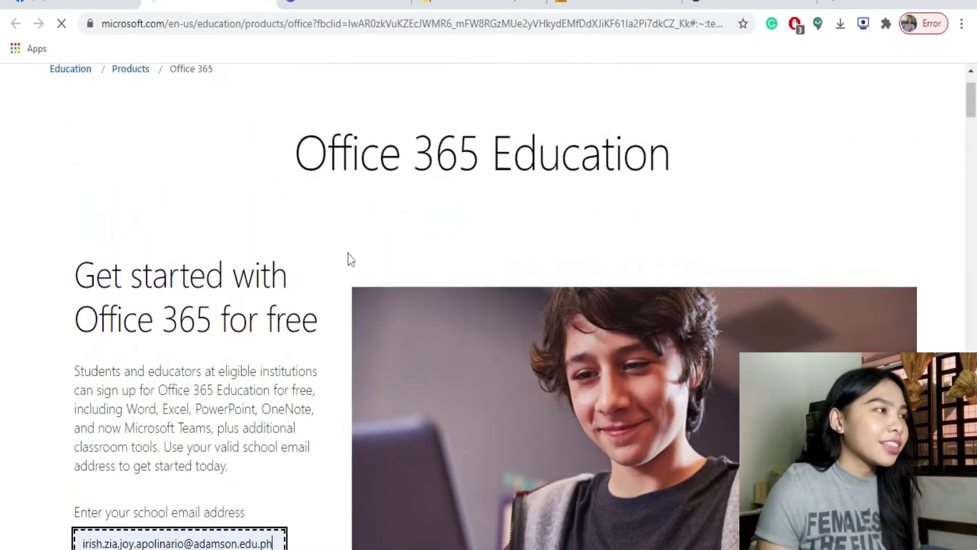
scroll(292, 390, down, 3)
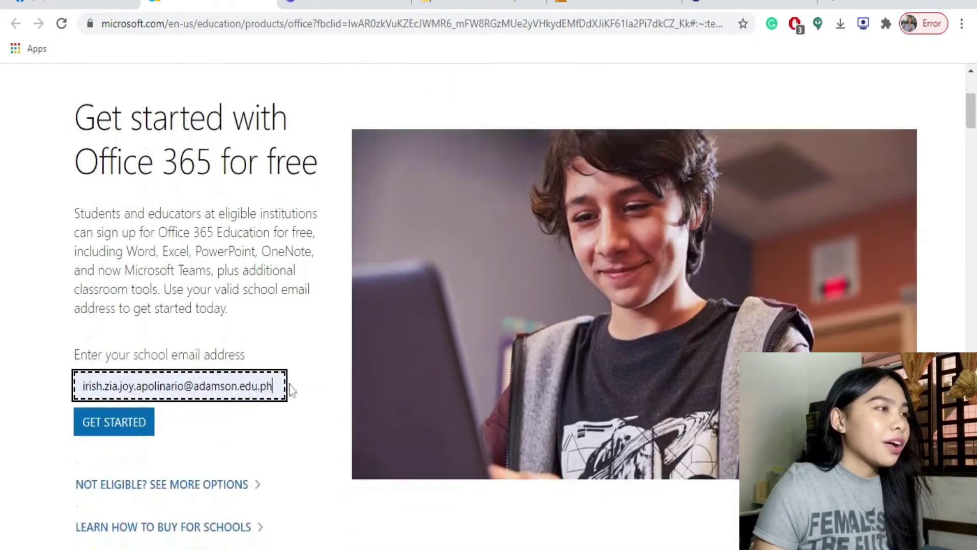
Submit the school email to reach the signed-in Office 365 home page
click(116, 426)
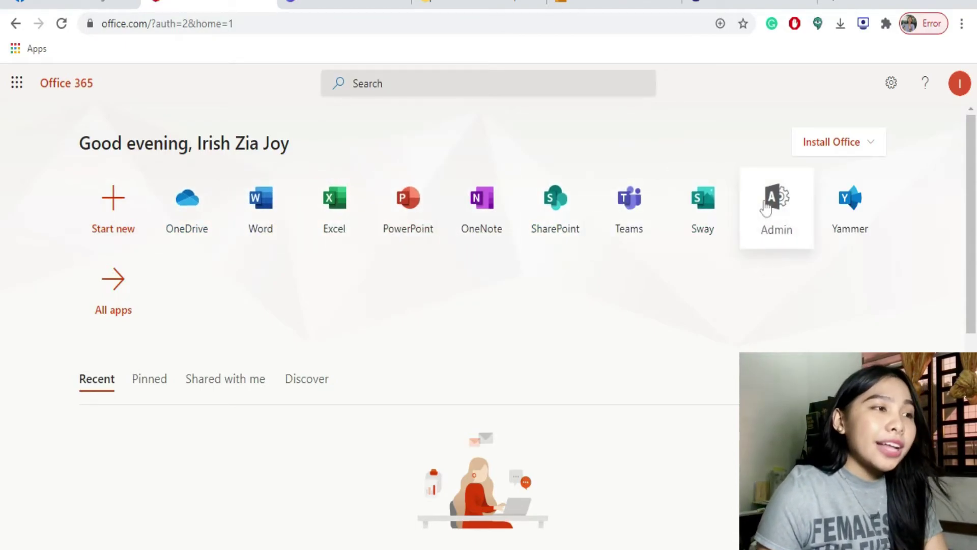
Show All apps and look through the Office 365 list, from Forms to Yammer
click(124, 309)
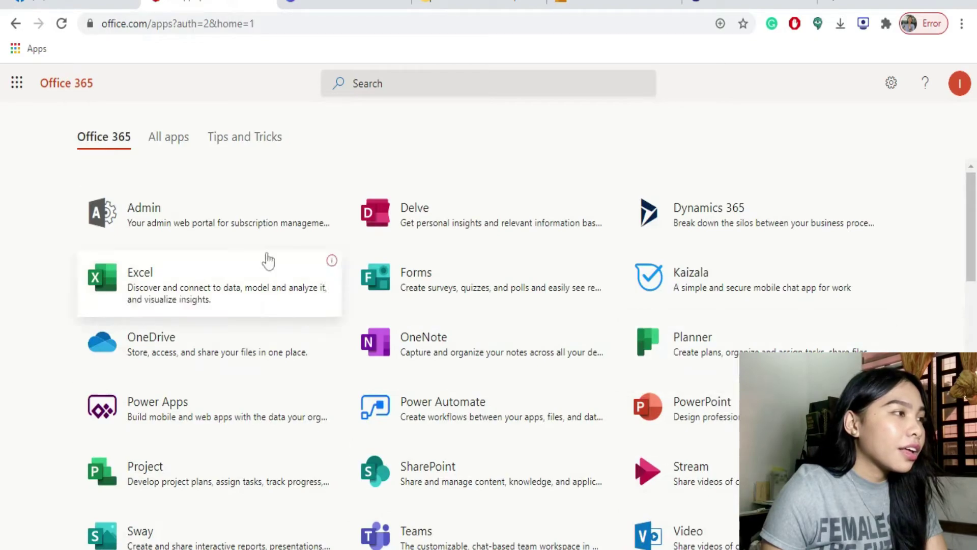
scroll(532, 231, down, 6)
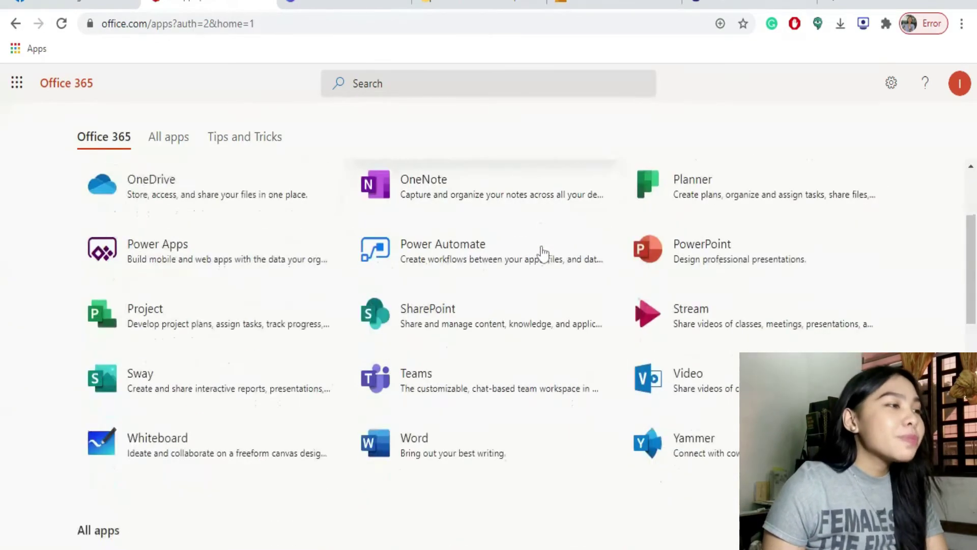
scroll(545, 261, down, 6)
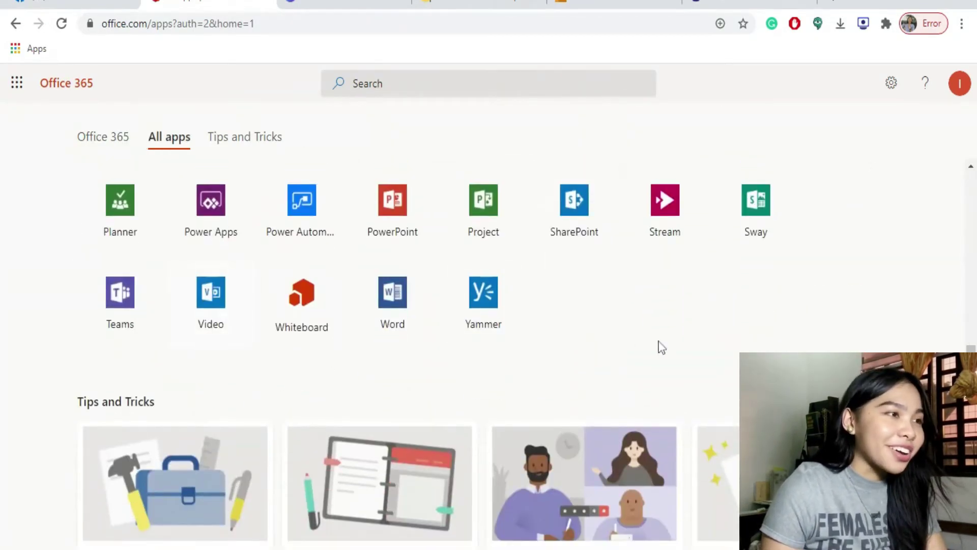
scroll(661, 346, up, 6)
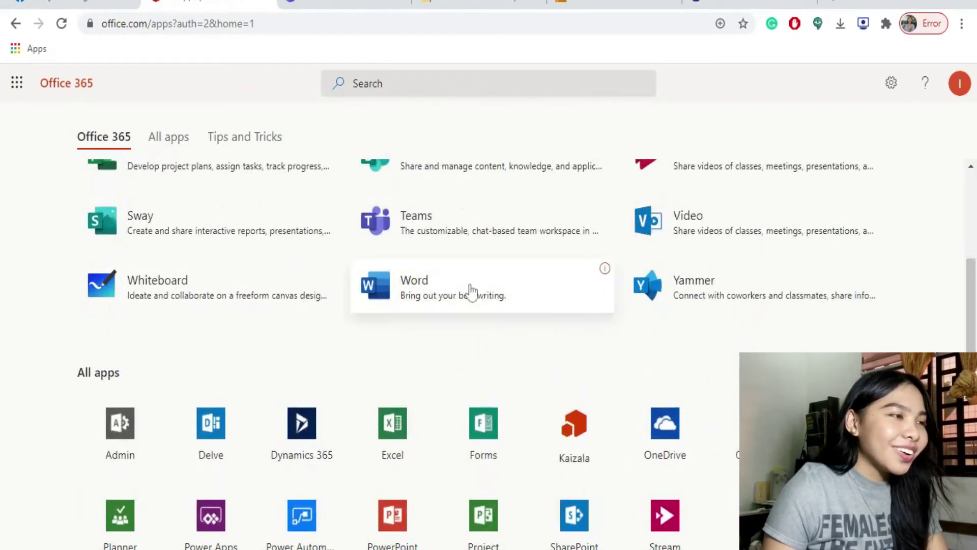
scroll(203, 220, up, 4)
scroll(203, 221, up, 2)
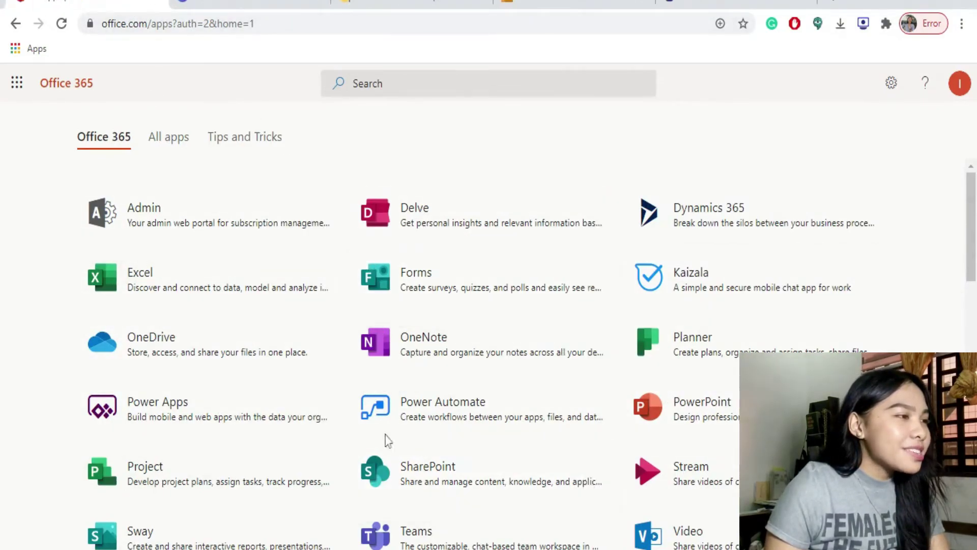
scroll(329, 379, down, 2)
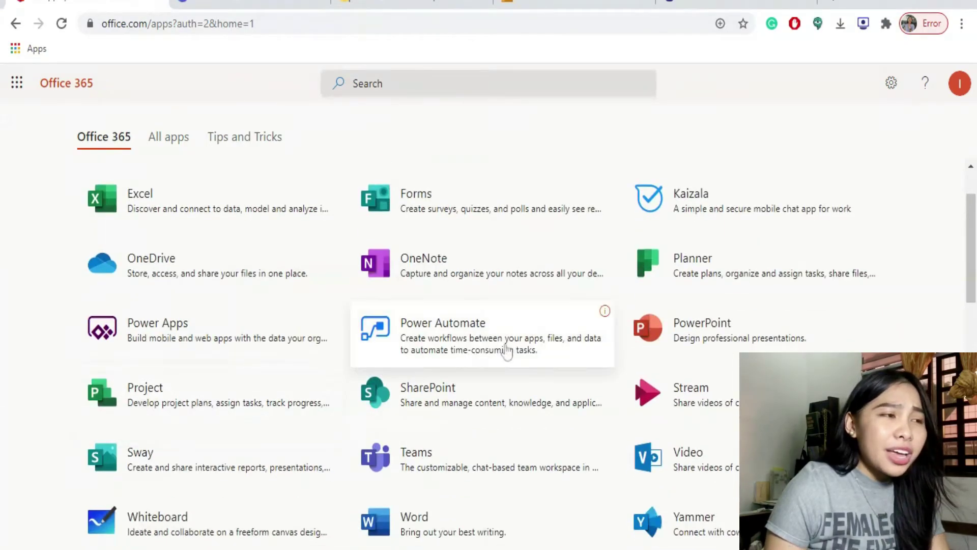
scroll(433, 530, down, 2)
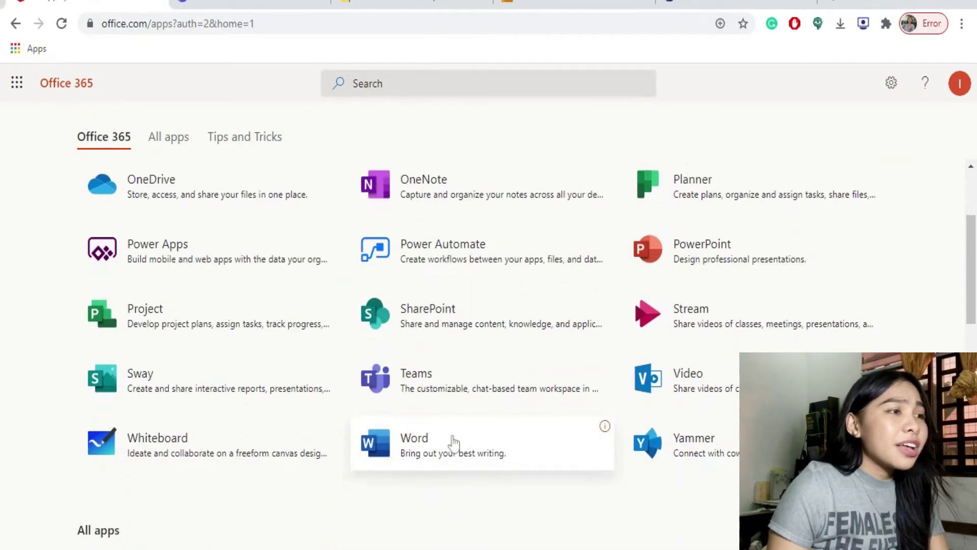
scroll(559, 338, up, 2)
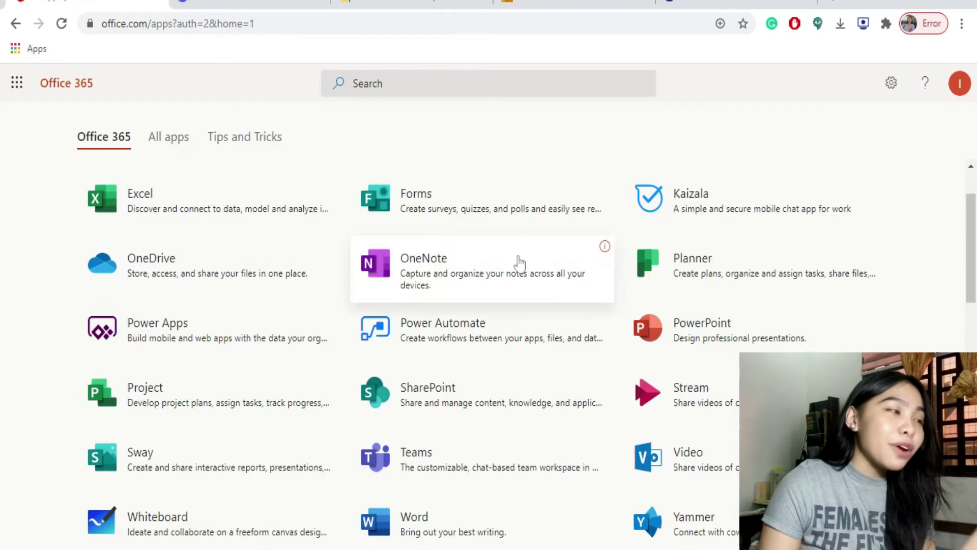
scroll(519, 262, up, 2)
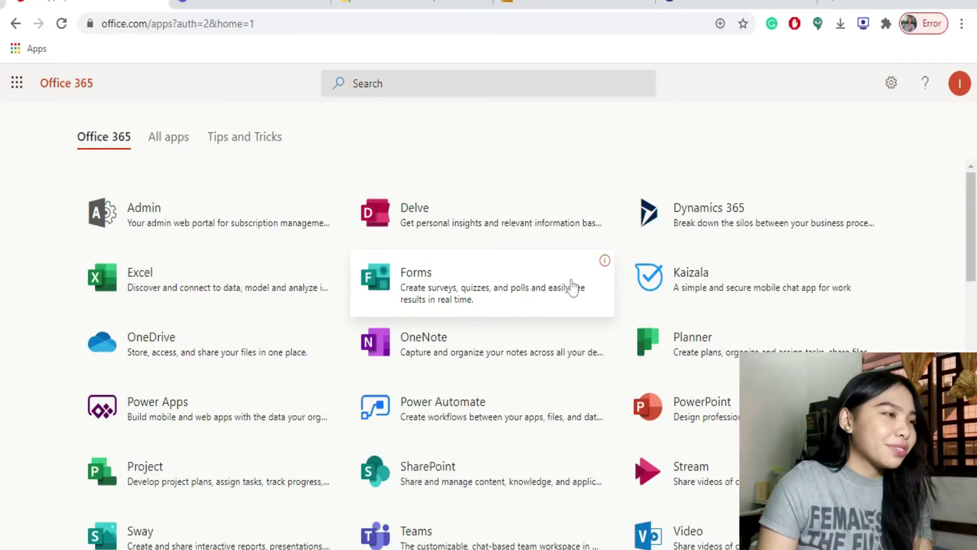
scroll(572, 288, down, 2)
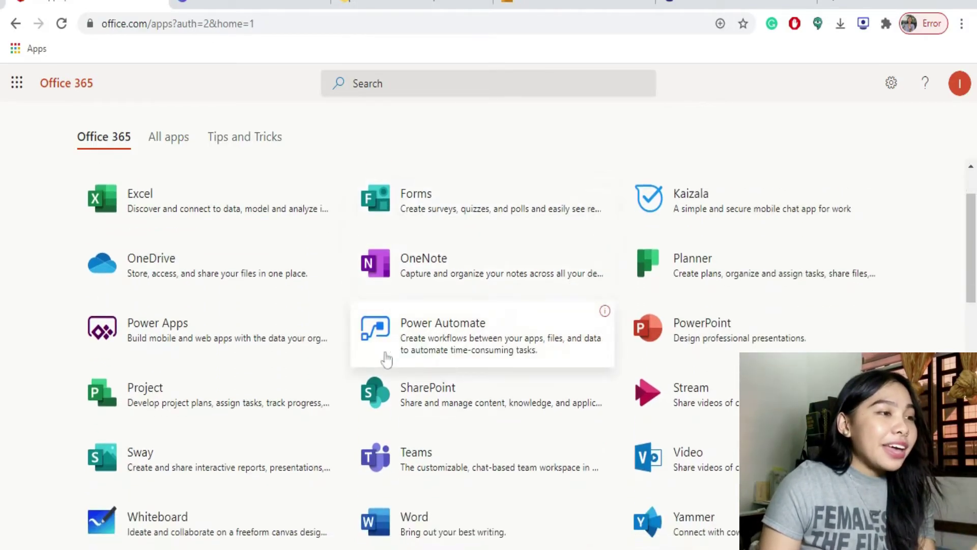
scroll(384, 356, down, 2)
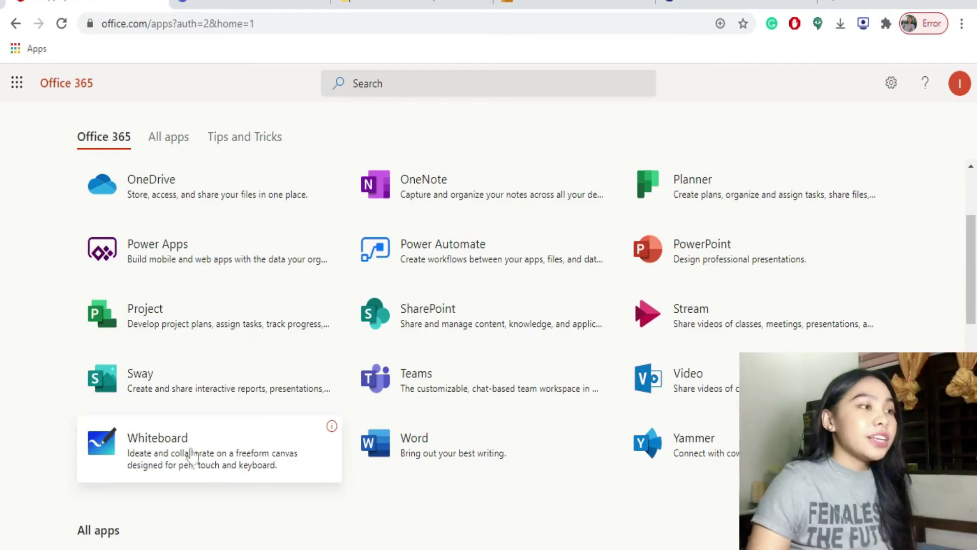
Open Yammer's home feed and start a poll with a question and three answers
click(688, 451)
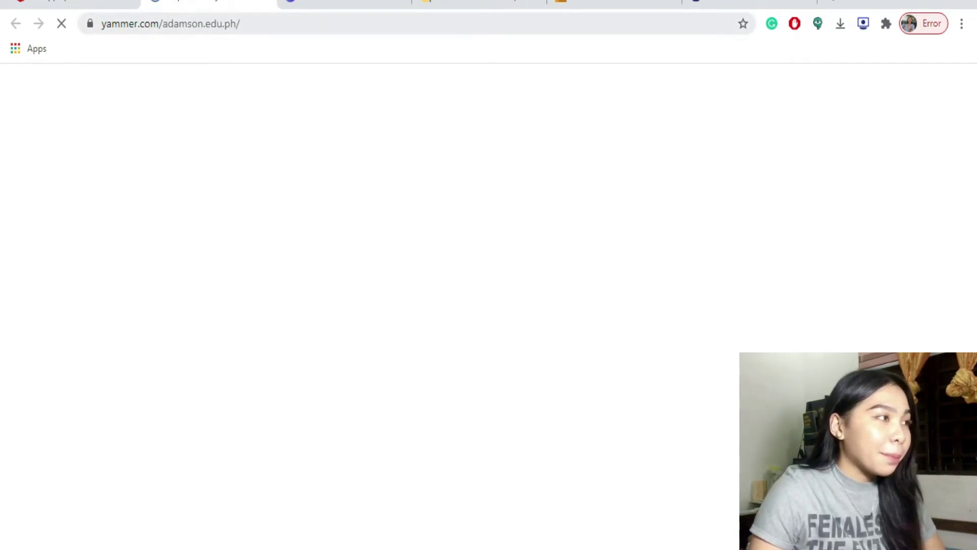
drag(241, 24, 101, 24)
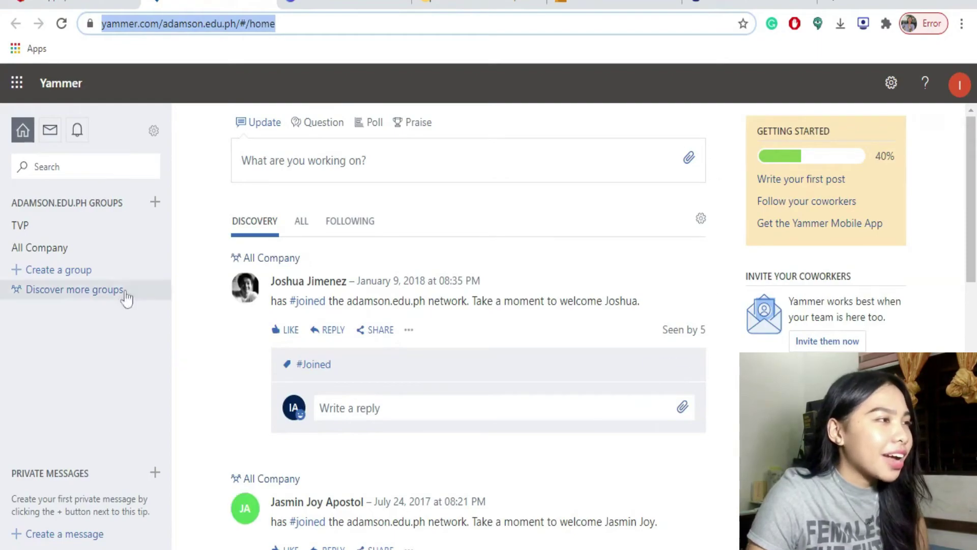
scroll(504, 334, down, 3)
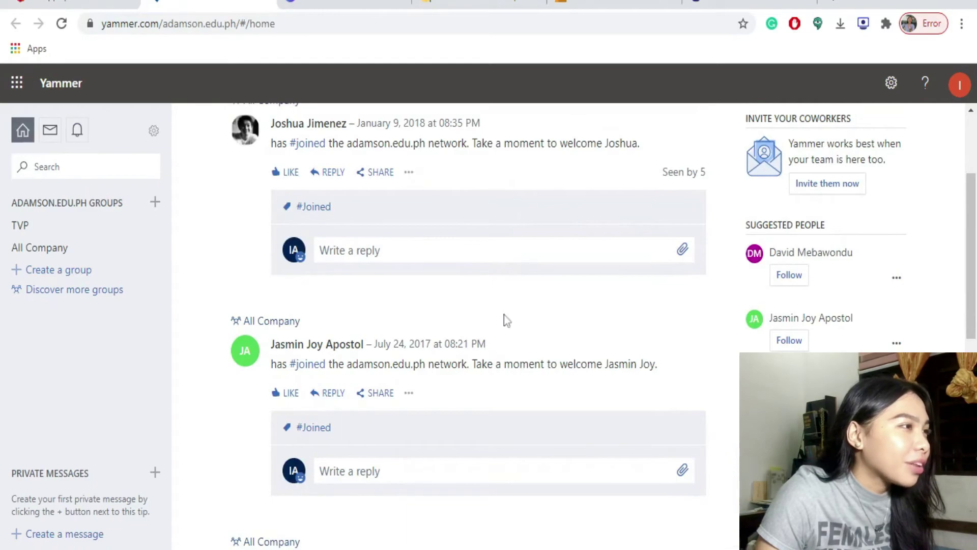
scroll(506, 319, up, 3)
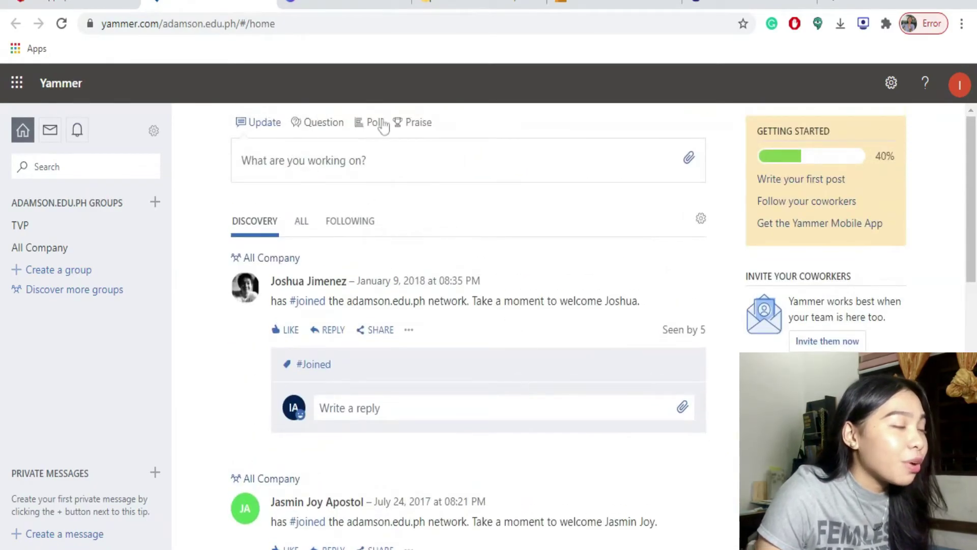
click(325, 125)
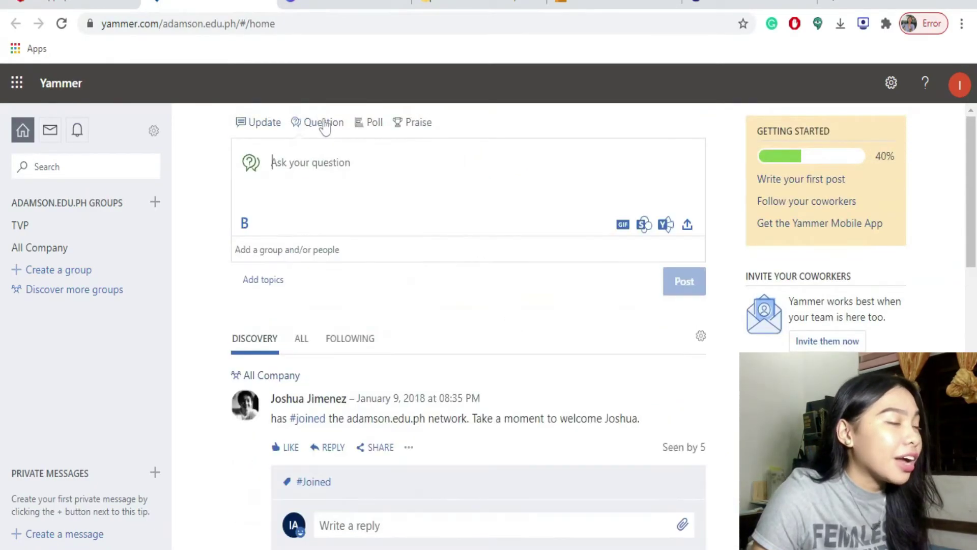
click(368, 123)
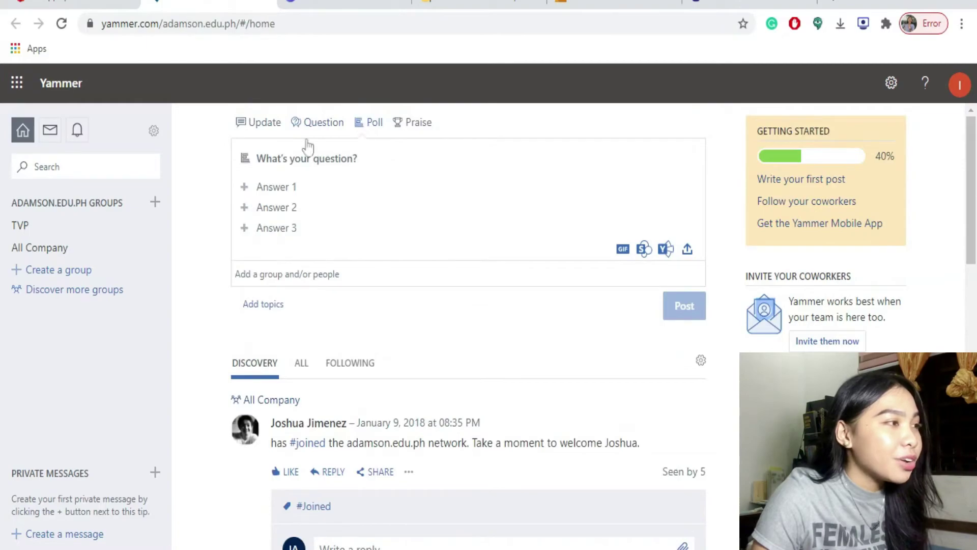
click(71, 277)
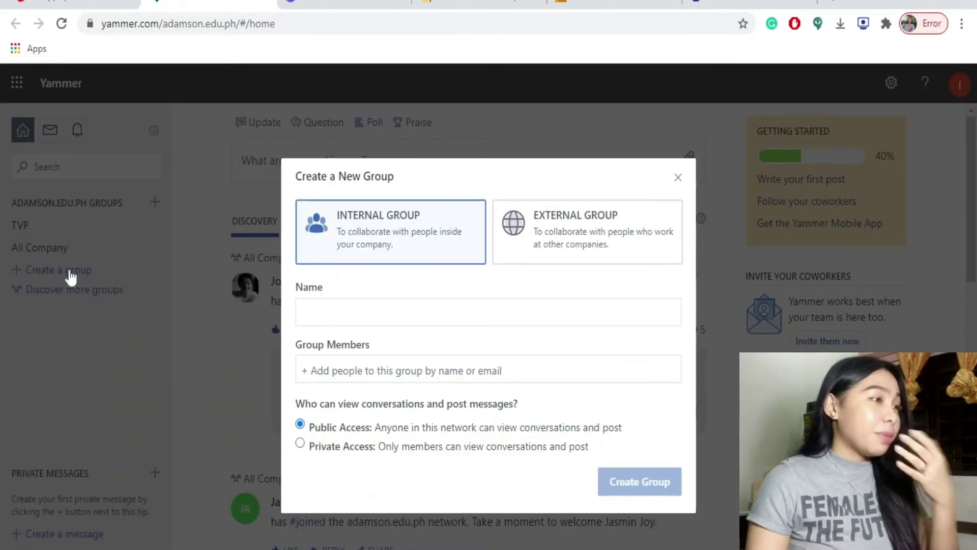
click(558, 234)
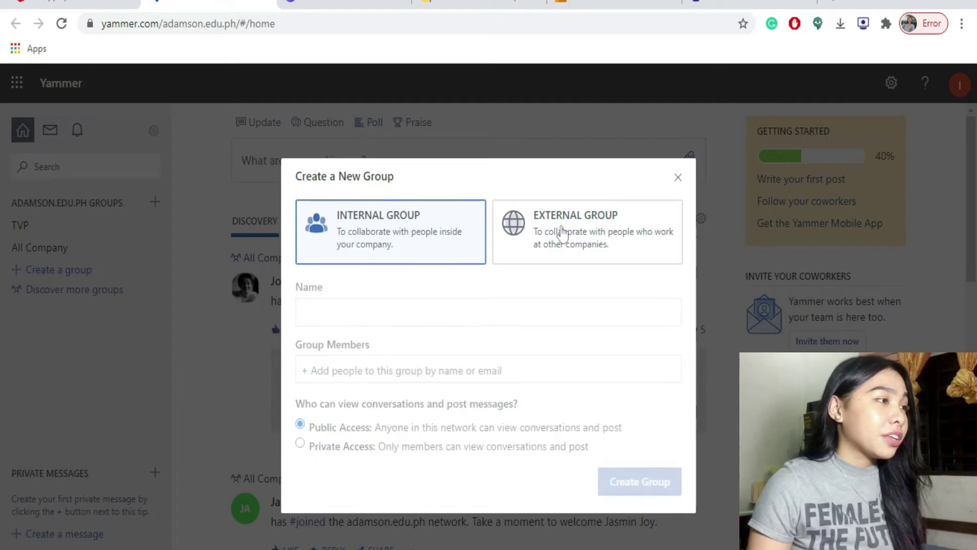
click(397, 247)
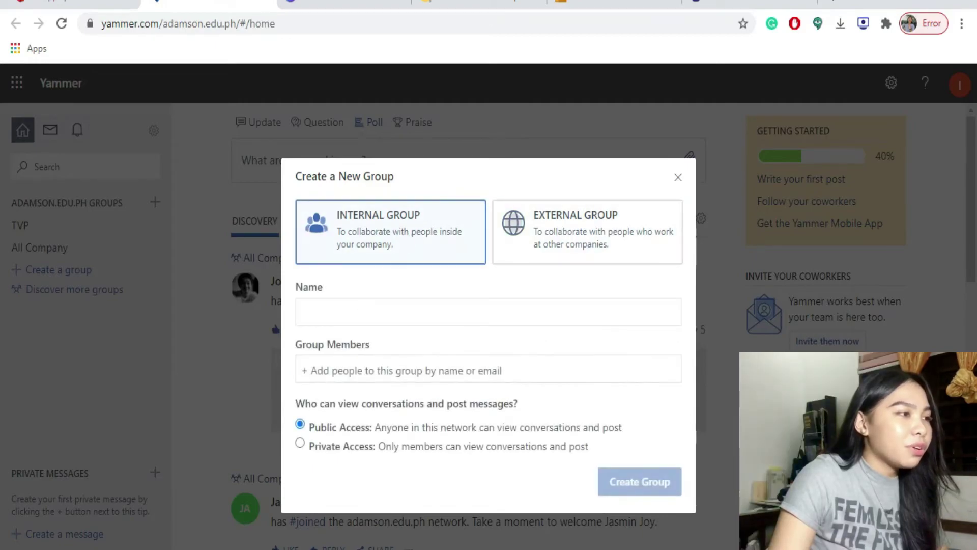
click(489, 312)
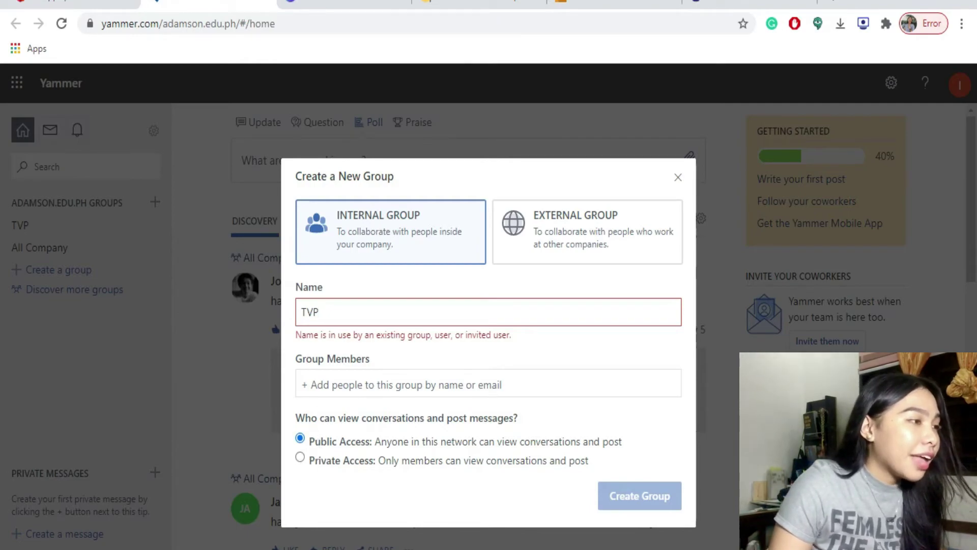
click(356, 385)
click(300, 458)
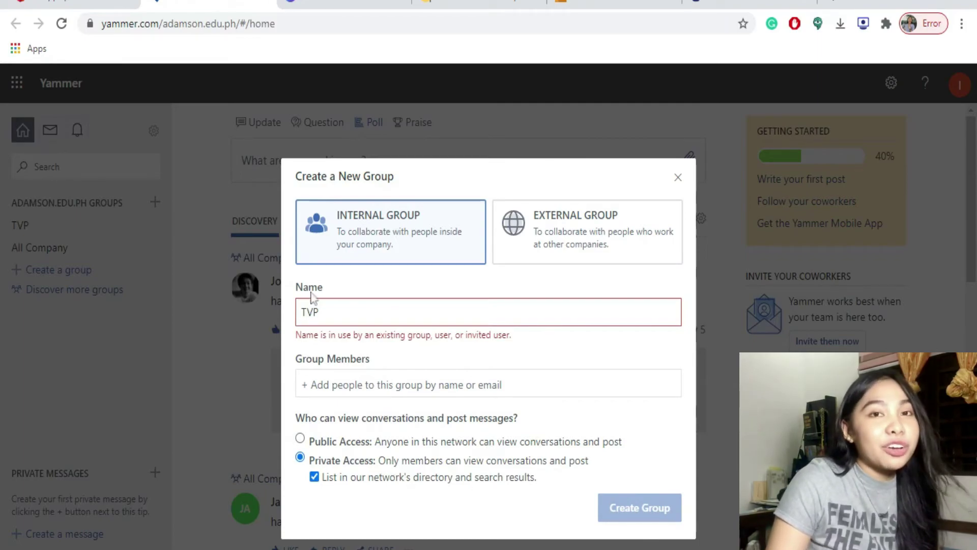
drag(315, 312, 294, 315)
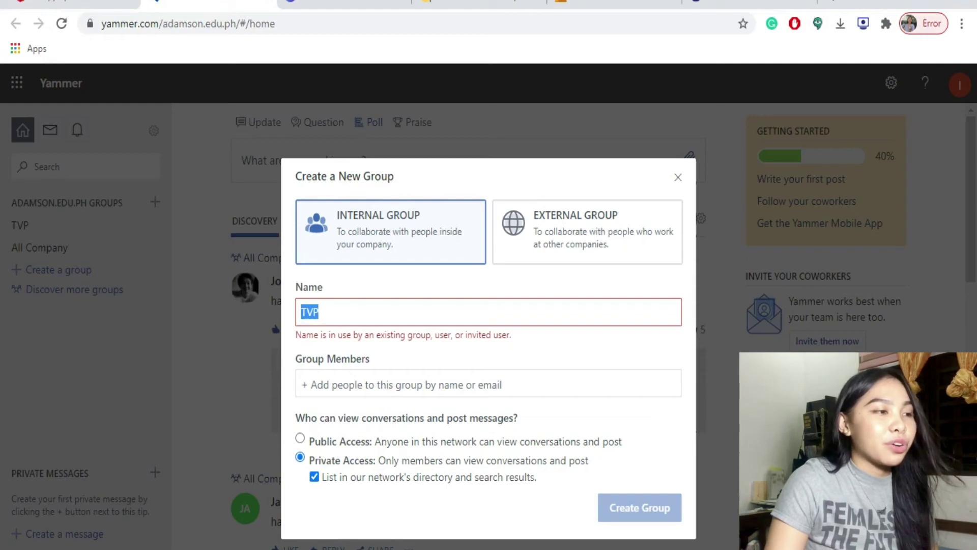
click(646, 509)
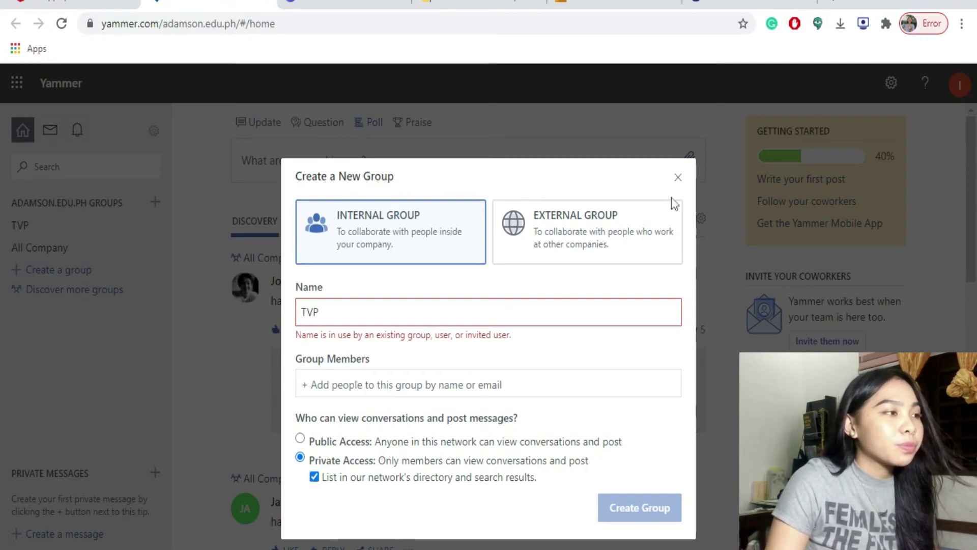
click(678, 178)
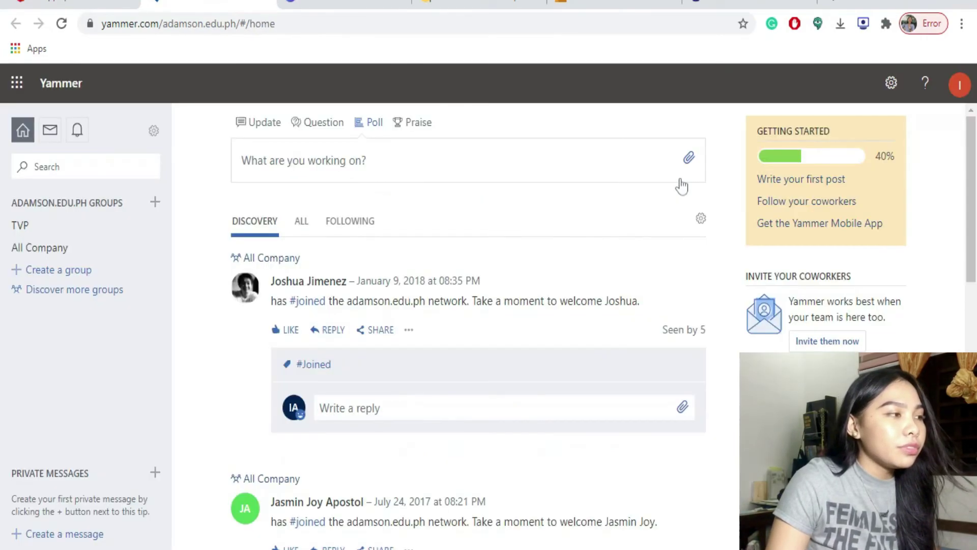
Open the private TVP group and switch its composer from Question to Poll to Announcement
click(25, 229)
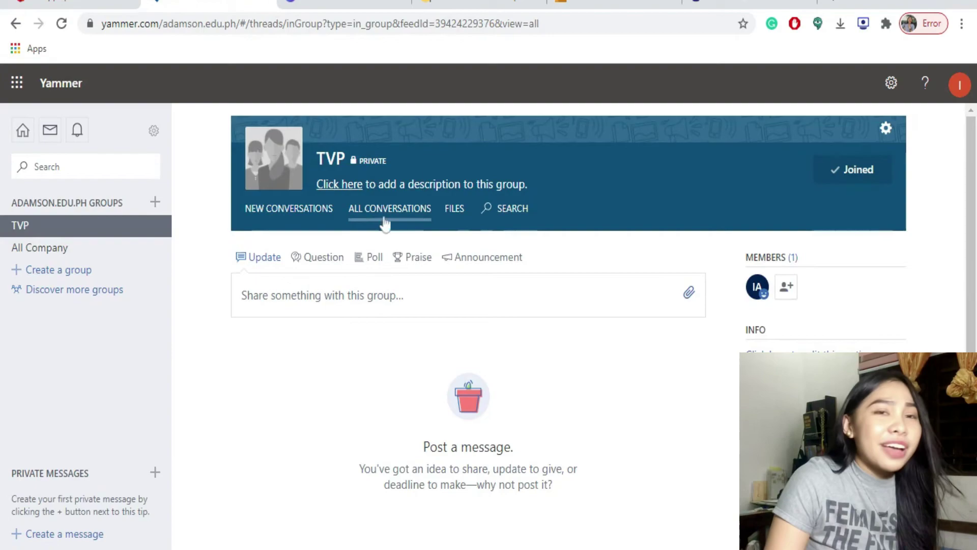
click(349, 262)
click(367, 260)
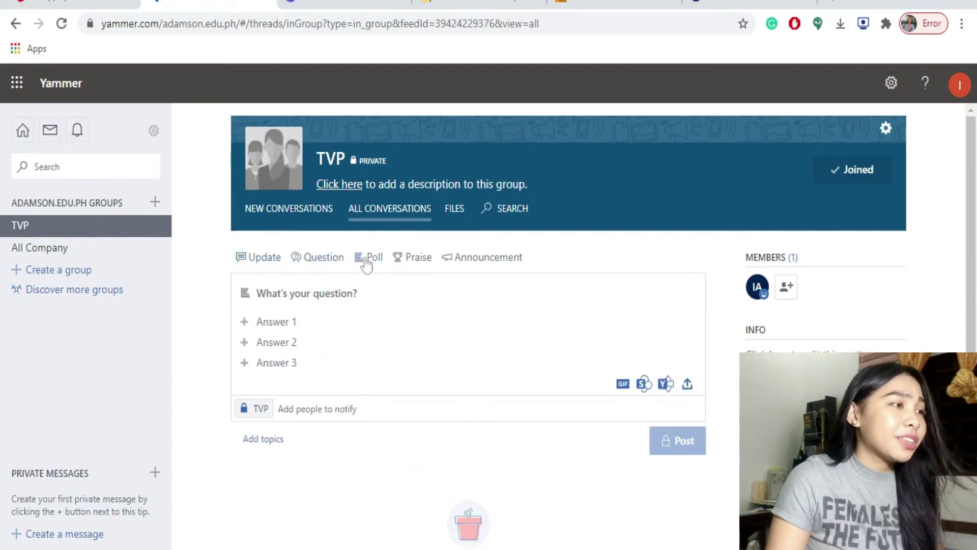
click(468, 261)
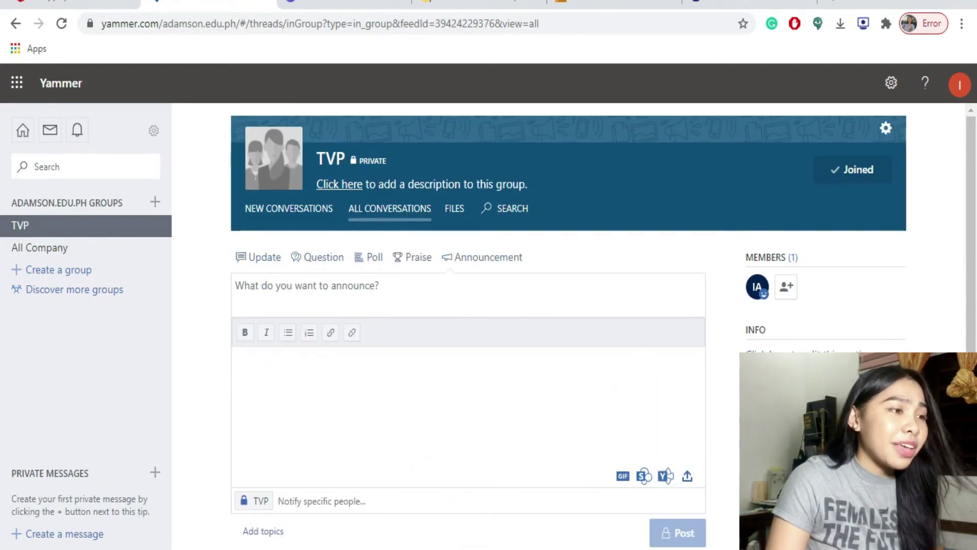
Place the cursor in the announcement body to begin drafting
scroll(481, 341, down, 2)
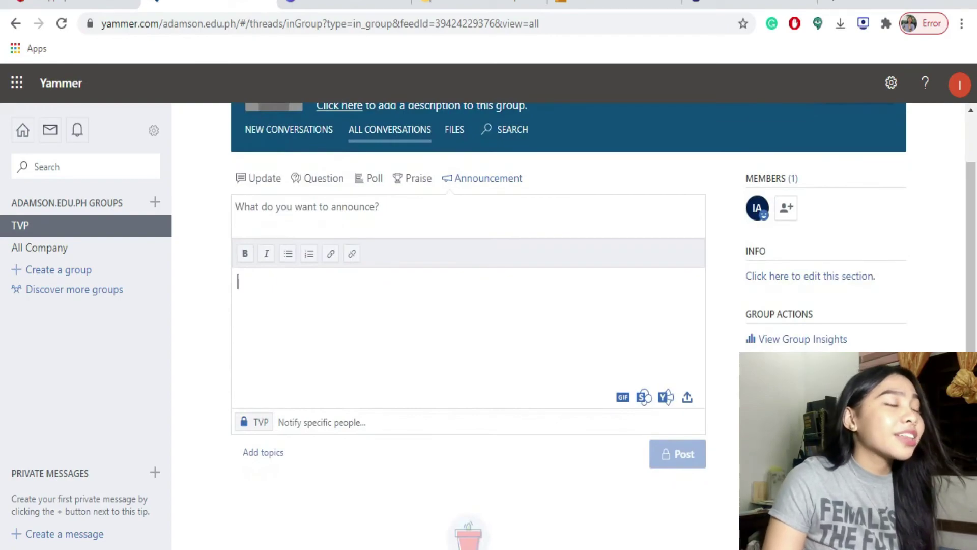
click(238, 281)
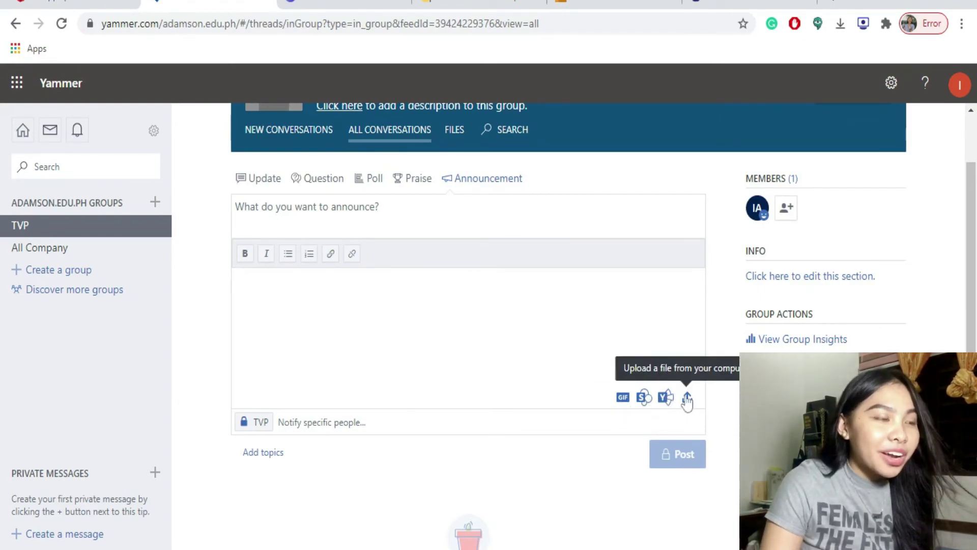
scroll(578, 464, down, 3)
scroll(578, 463, up, 5)
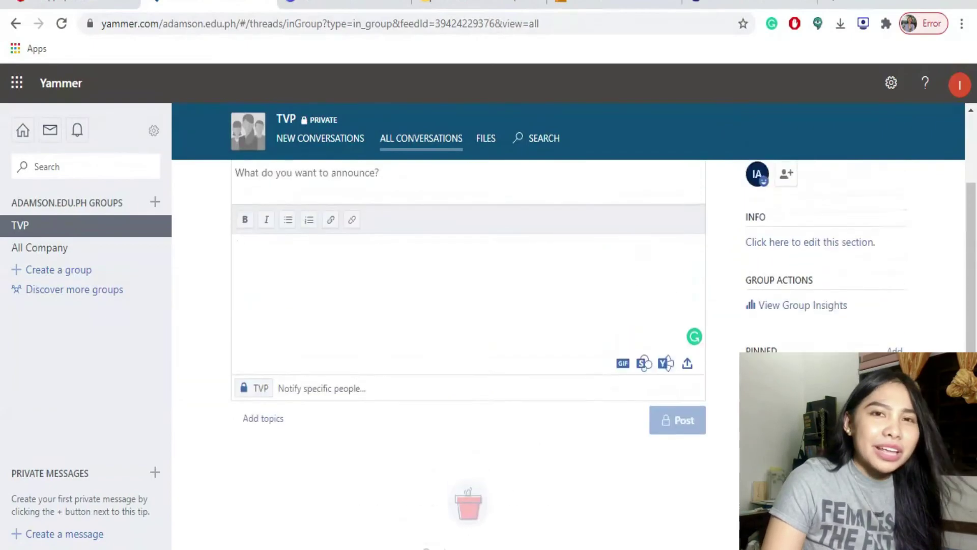
scroll(469, 326, down, 2)
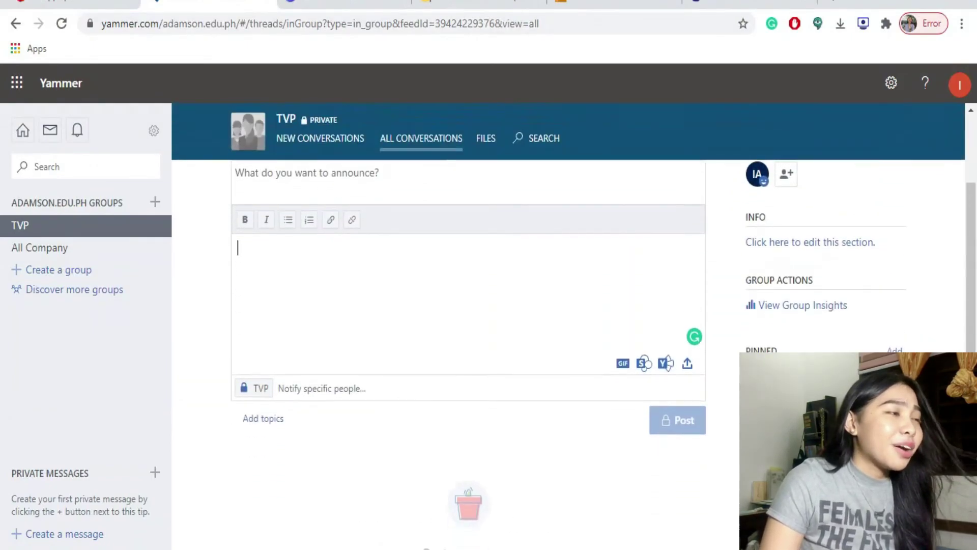
scroll(786, 304, up, 2)
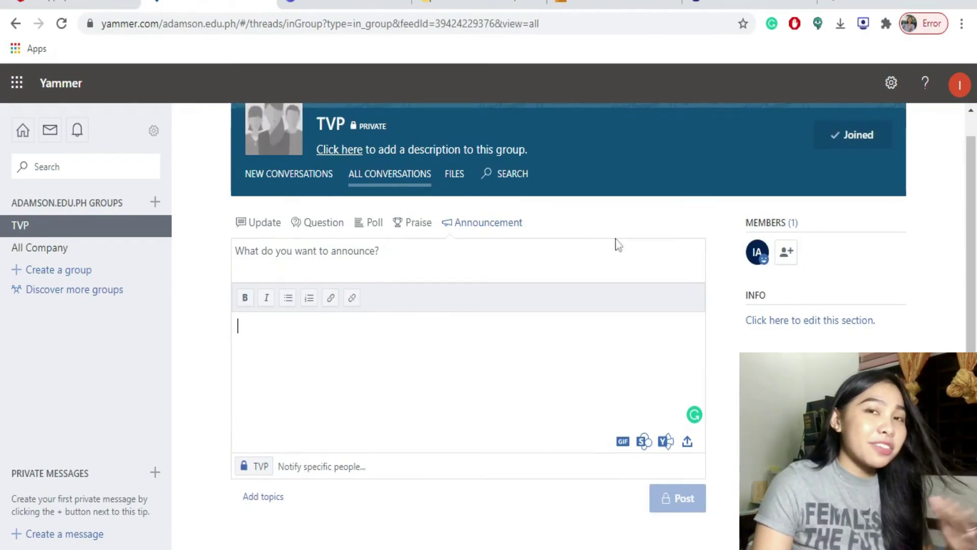
scroll(617, 244, down, 2)
scroll(617, 245, up, 2)
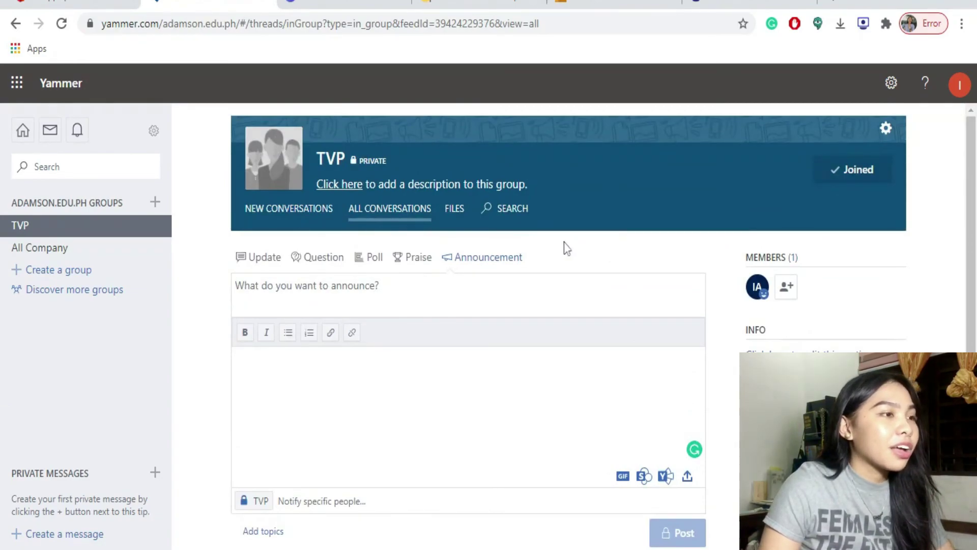
Switch back to Update, then go to the TVP Files page, discarding the draft
click(265, 257)
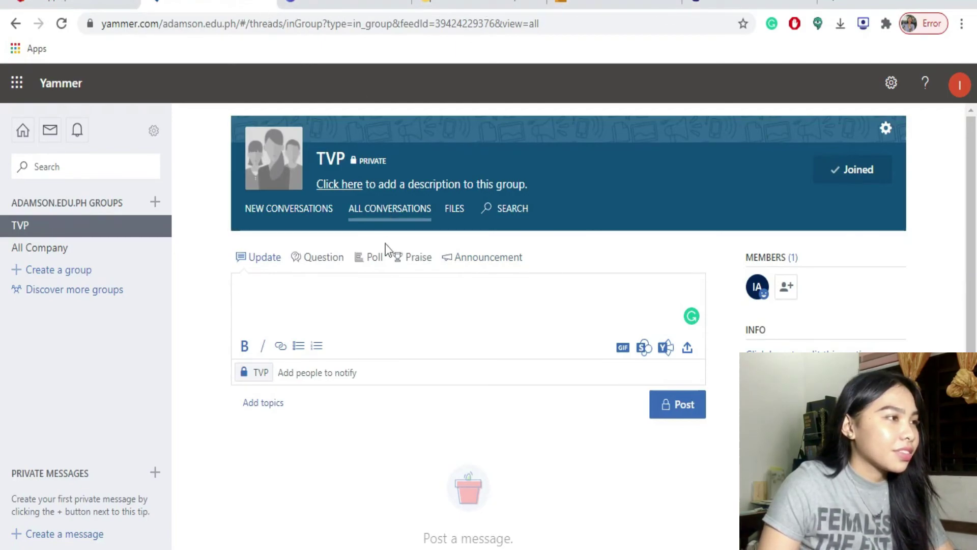
click(452, 210)
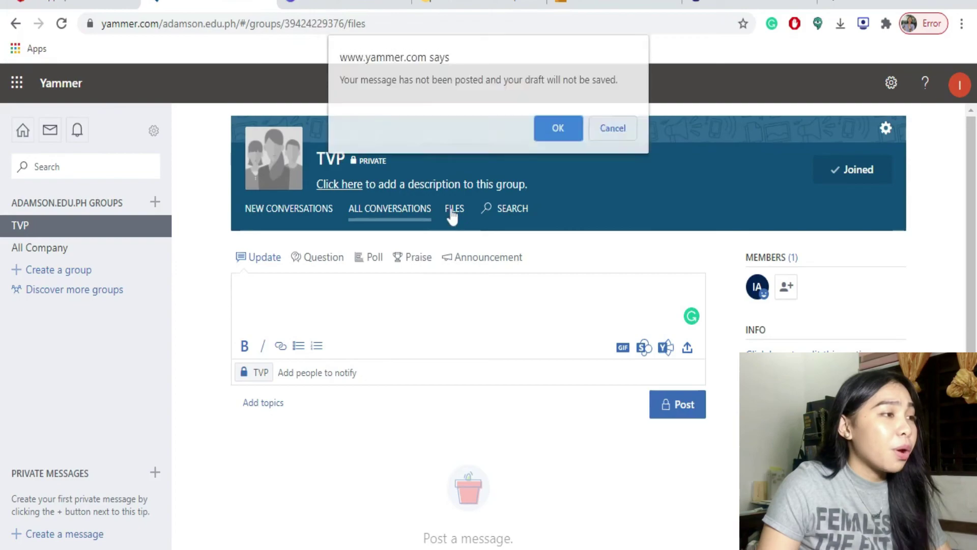
click(557, 130)
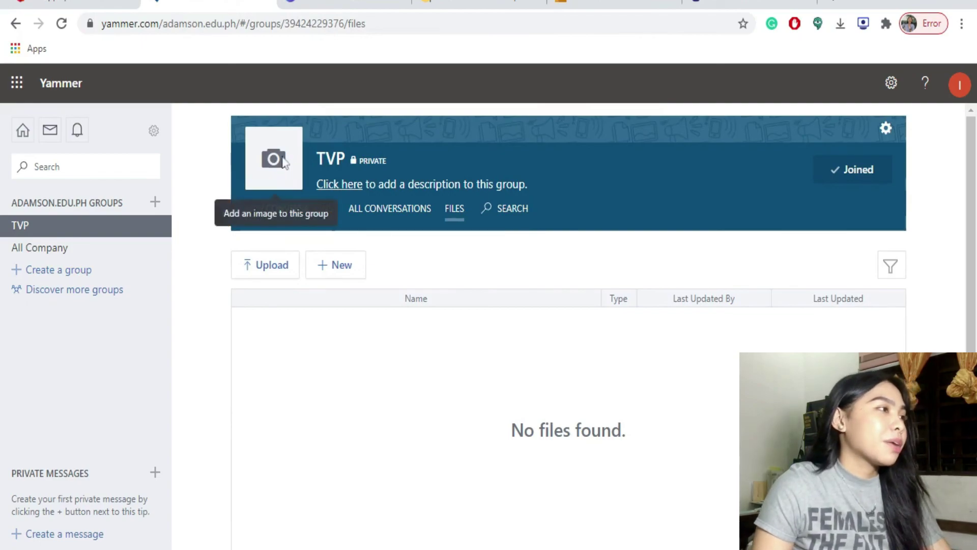
scroll(466, 423, down, 1)
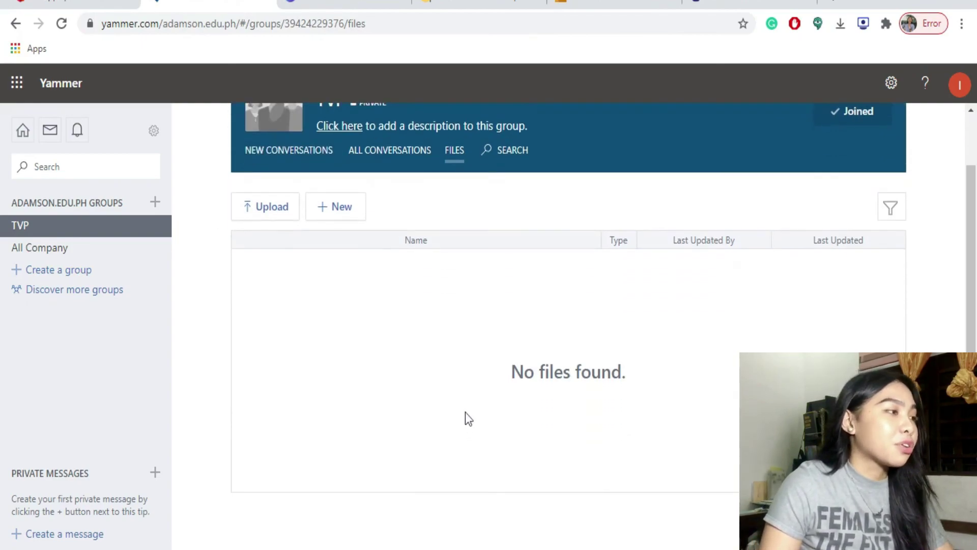